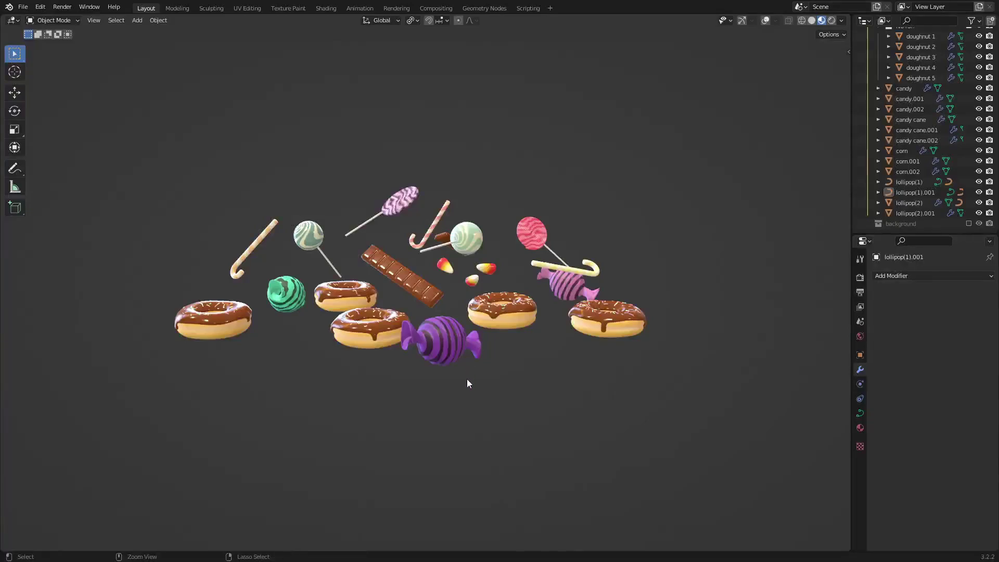
Step: Show the glossy sphere-cluster scene and box-select all the spheres in the viewport
{"action": "scroll", "coordinate": [467, 378], "scroll_direction": "up", "scroll_amount": 5}
{"action": "middle_click_drag", "start_coordinate": [492, 333], "coordinate": [831, 326]}
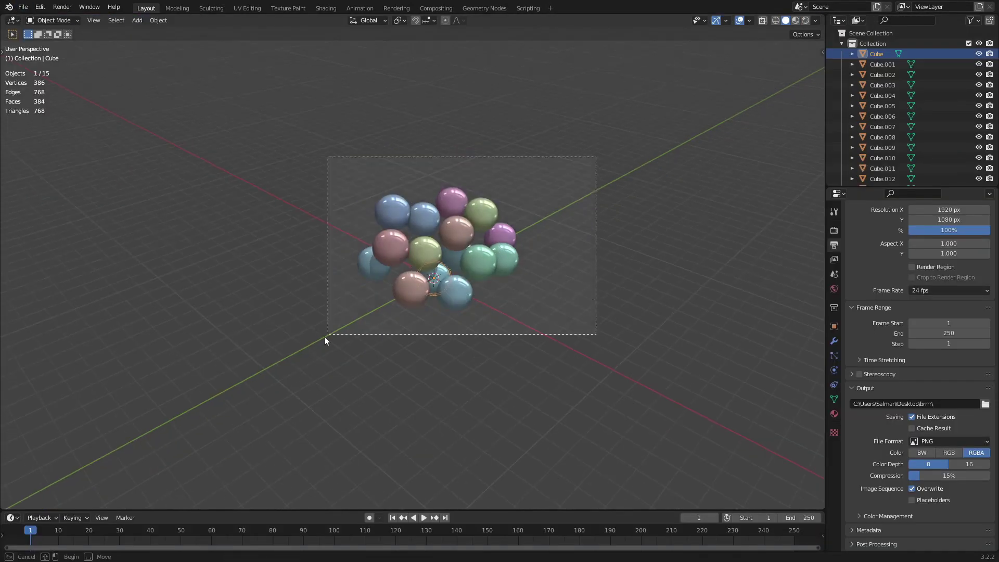
Step: Delete the sphere cluster and add a new cube at the origin
{"action": "key", "text": "a"}
{"action": "key", "text": "Delete"}
{"action": "key", "text": "shift+a"}
{"action": "left_click", "coordinate": [525, 79]}
{"action": "middle_click_drag", "start_coordinate": [531, 345], "coordinate": [526, 336]}
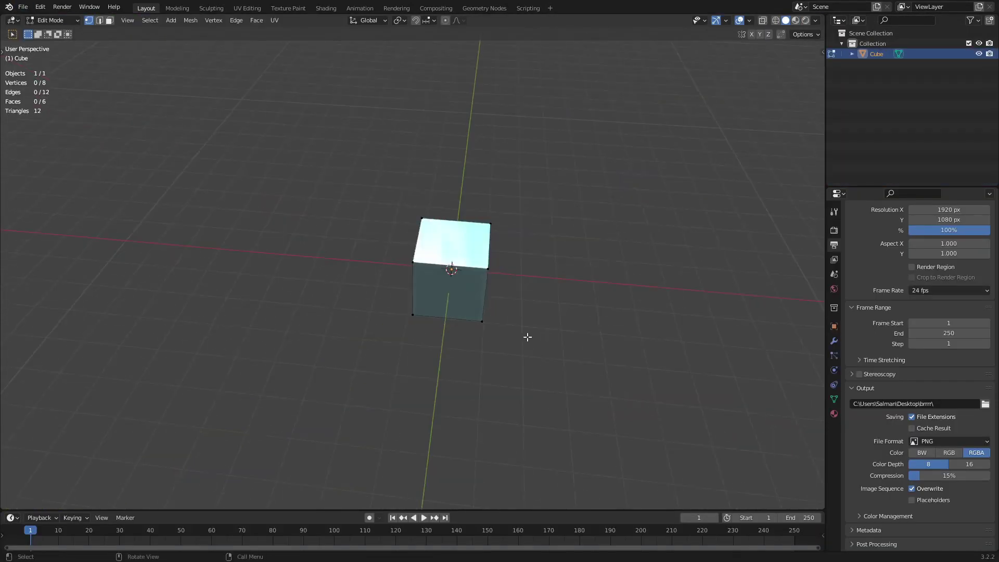
Step: Subdivide the cube with smoothness 1 and round it fully with To Sphere
{"action": "key", "text": "Tab"}
{"action": "left_click_drag", "start_coordinate": [104, 440], "coordinate": [136, 440]}
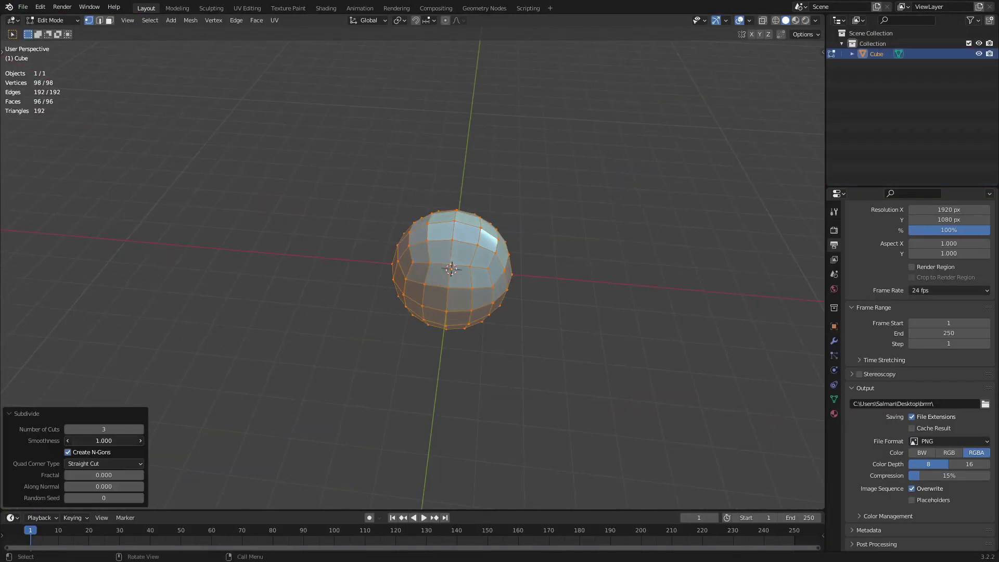
{"action": "left_click", "coordinate": [184, 21]}
{"action": "left_click", "coordinate": [328, 67]}
{"action": "left_click", "coordinate": [319, 149]}
{"action": "middle_click_drag", "start_coordinate": [319, 149], "coordinate": [402, 232], "text": "alt"}
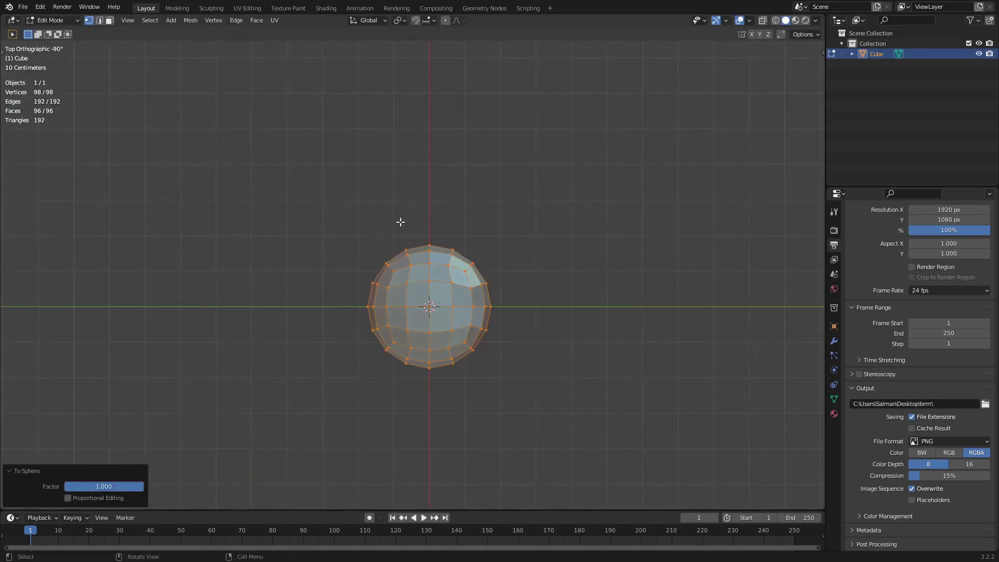
Step: Box-select the right half of the sphere and delete its vertices
{"action": "left_click_drag", "start_coordinate": [423, 189], "coordinate": [310, 428], "text": "ctrl"}
{"action": "key", "text": "x"}
{"action": "left_click", "coordinate": [411, 331]}
{"action": "mouse_move", "coordinate": [411, 331]}
{"action": "middle_mouse_down"}
{"action": "mouse_move", "coordinate": [510, 210]}
{"action": "mouse_move", "coordinate": [519, 260]}
{"action": "mouse_move", "coordinate": [486, 289]}
{"action": "middle_mouse_up"}
Step: Inset the four selected centre faces of the half-sphere
{"action": "key", "text": "3"}
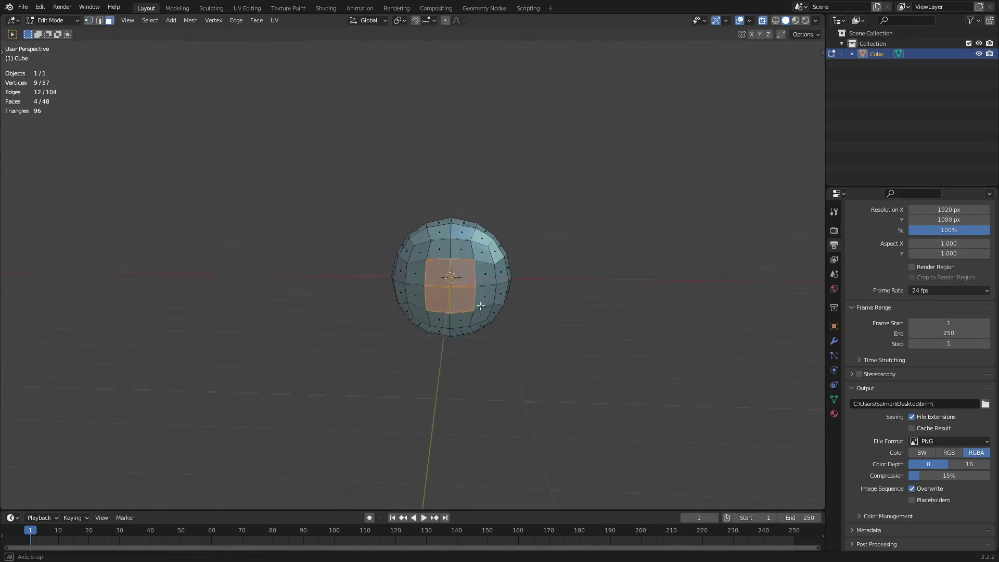
{"action": "key", "text": "i"}
{"action": "left_click", "coordinate": [524, 354]}
{"action": "scroll", "coordinate": [520, 333], "scroll_direction": "up", "scroll_amount": 2}
{"action": "scroll", "coordinate": [499, 333], "scroll_direction": "up", "scroll_amount": 2}
Step: Make the inset faces a regular circle with LoopTools Circle
{"action": "key", "text": "n"}
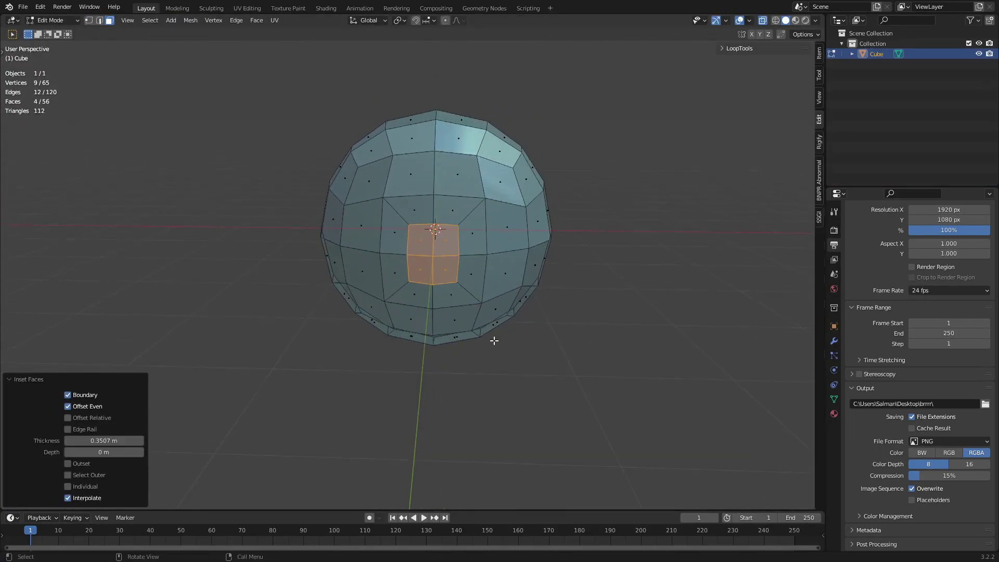
{"action": "left_click", "coordinate": [819, 76]}
{"action": "left_click", "coordinate": [818, 119]}
{"action": "left_click", "coordinate": [739, 48]}
{"action": "left_click", "coordinate": [769, 74]}
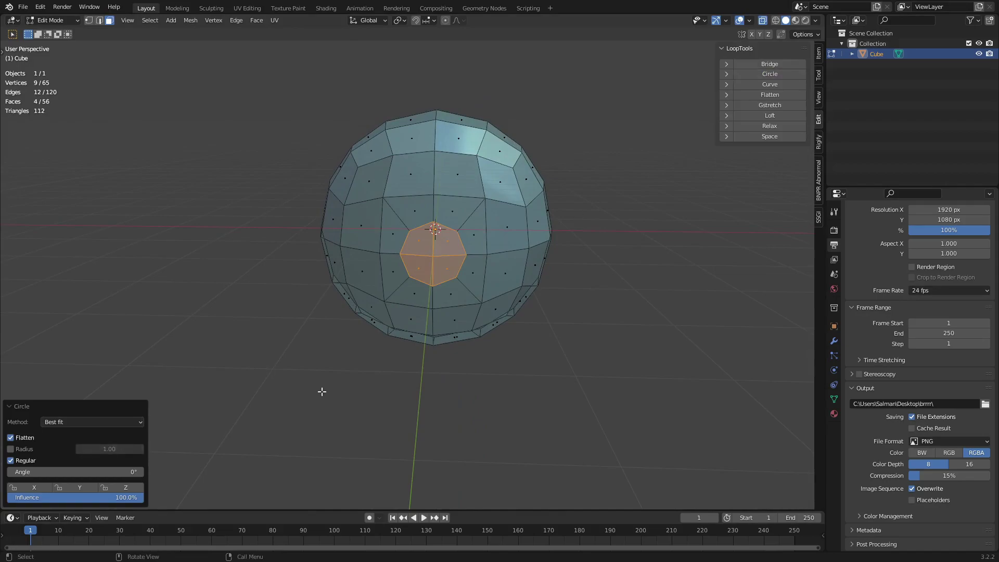
{"action": "mouse_move", "coordinate": [321, 390]}
{"action": "middle_mouse_down"}
{"action": "mouse_move", "coordinate": [391, 292]}
{"action": "mouse_move", "coordinate": [531, 311]}
{"action": "mouse_move", "coordinate": [453, 248]}
{"action": "mouse_move", "coordinate": [501, 288]}
{"action": "mouse_move", "coordinate": [528, 288]}
{"action": "middle_mouse_up"}
Step: Move two vertices on the opening's edge along the Y axis
{"action": "key", "text": "1"}
{"action": "left_click", "coordinate": [427, 286]}
{"action": "left_click", "coordinate": [383, 277], "text": "shift"}
{"action": "key", "text": "g"}
{"action": "key", "text": "y"}
{"action": "left_click", "coordinate": [539, 308]}
Step: Delete only the circular centre faces to open a hole
{"action": "key", "text": "3"}
{"action": "scroll", "coordinate": [454, 248], "scroll_direction": "up", "scroll_amount": 1}
{"action": "key", "text": "x"}
{"action": "left_click", "coordinate": [441, 259]}
Step: Extrude and scale the opening's boundary loop outward into a narrow neck
{"action": "left_click", "coordinate": [506, 297], "text": "alt"}
{"action": "key", "text": "e"}
{"action": "left_click", "coordinate": [549, 303]}
{"action": "key", "text": "s"}
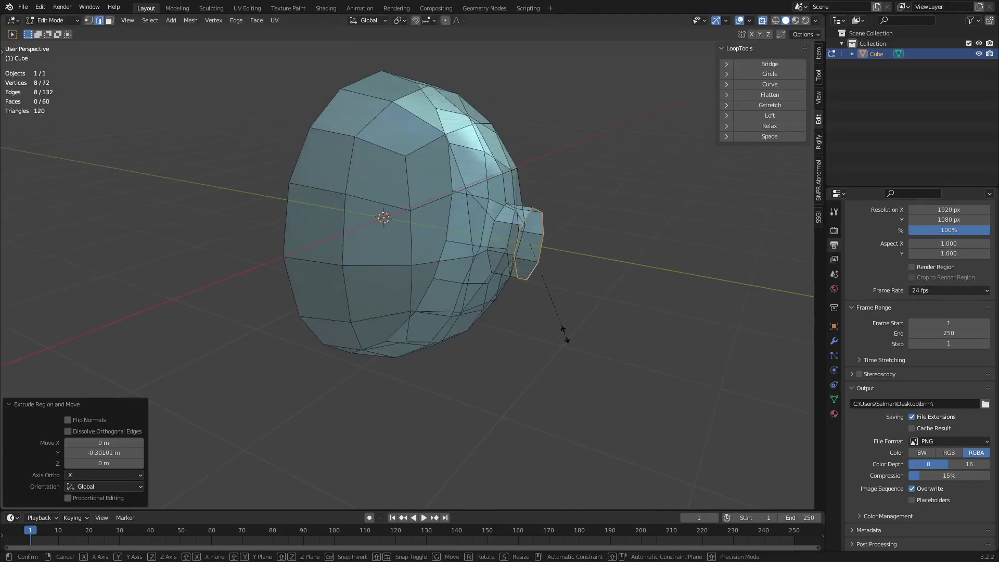
{"action": "middle_click_drag", "start_coordinate": [564, 335], "coordinate": [541, 316]}
{"action": "key", "text": "e"}
{"action": "left_click", "coordinate": [584, 339]}
Step: Extrude the end ring again and scale it flat along Z into a flared end
{"action": "key", "text": "s"}
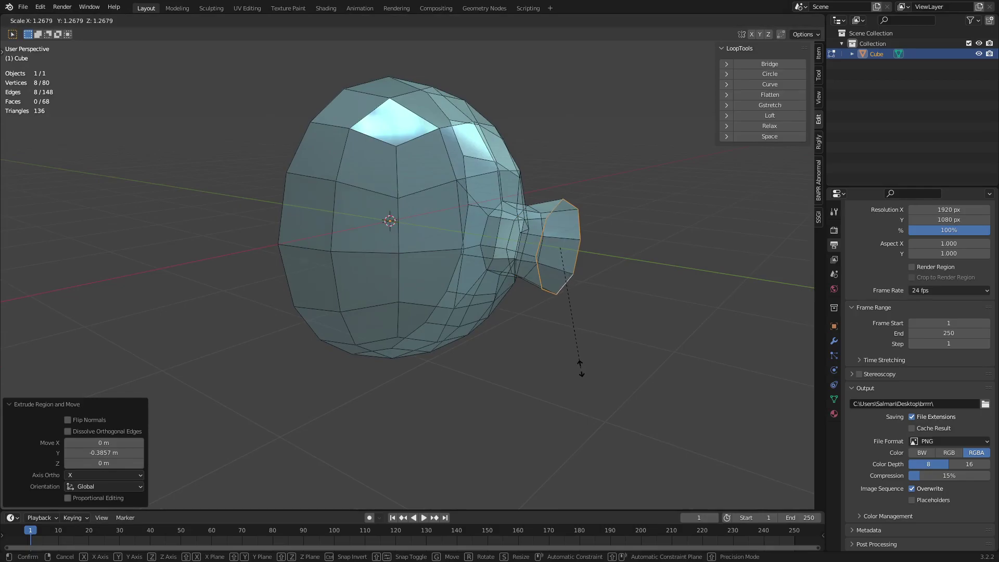
{"action": "left_click", "coordinate": [581, 367]}
{"action": "key", "text": "e"}
{"action": "left_click", "coordinate": [576, 383]}
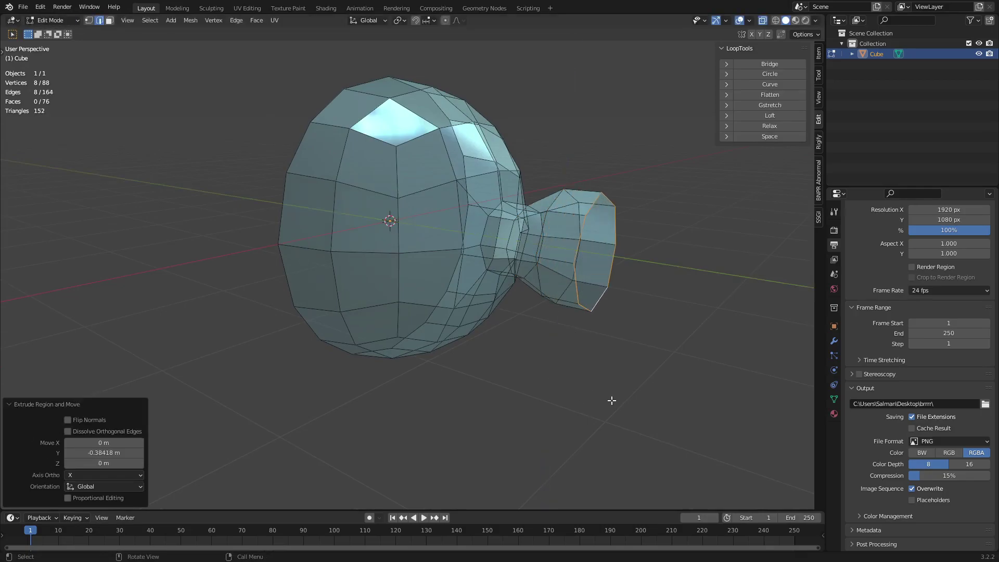
{"action": "key", "text": "s"}
{"action": "left_click", "coordinate": [614, 411]}
{"action": "key", "text": "s"}
{"action": "key", "text": "z"}
{"action": "left_click", "coordinate": [606, 497]}
{"action": "key", "text": "alt+a"}
Step: Write the annotation 'V Then R-mouse' beside the flared neck
{"action": "mouse_move", "coordinate": [539, 306]}
{"action": "middle_mouse_down"}
{"action": "mouse_move", "coordinate": [571, 362]}
{"action": "mouse_move", "coordinate": [546, 338]}
{"action": "middle_mouse_up"}
{"action": "key", "text": "t"}
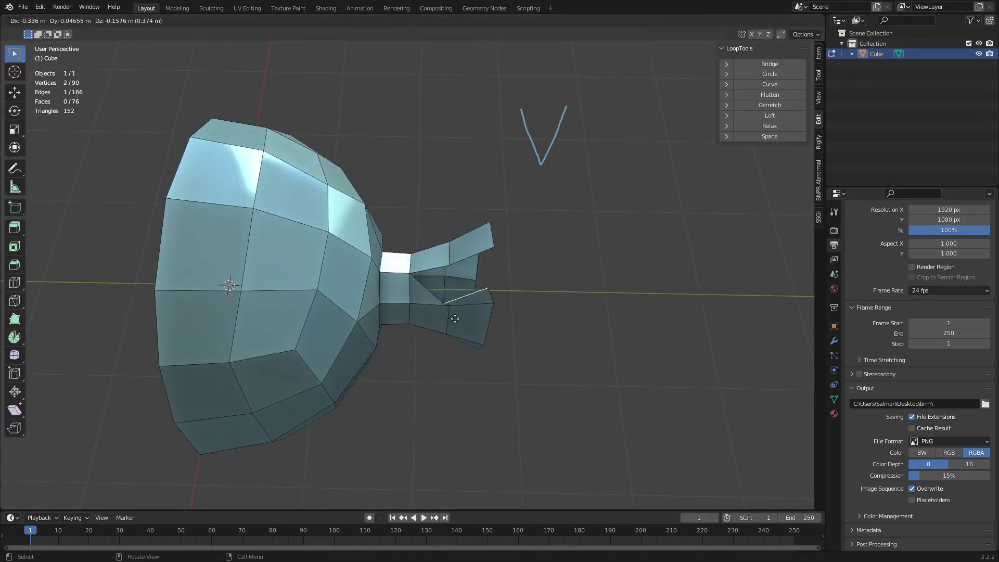
{"action": "right_click", "coordinate": [455, 319]}
{"action": "left_click", "coordinate": [15, 168]}
{"action": "left_click_drag", "start_coordinate": [602, 197], "coordinate": [601, 167]}
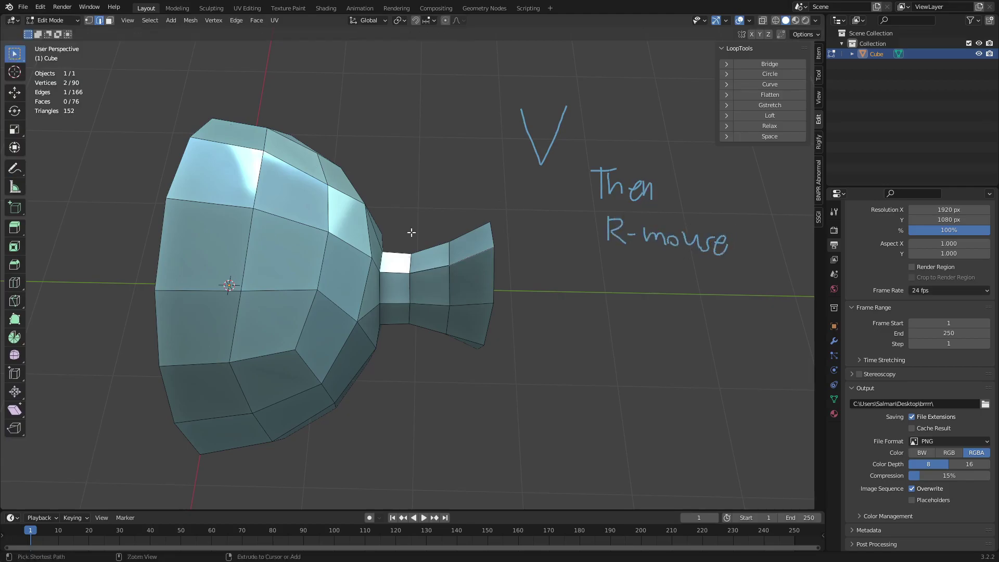
{"action": "mouse_move", "coordinate": [411, 232]}
{"action": "middle_mouse_down"}
{"action": "mouse_move", "coordinate": [411, 312]}
{"action": "mouse_move", "coordinate": [444, 308]}
{"action": "middle_mouse_up"}
Step: Back in Object Mode, add a Mirror modifier mirroring across the Y axis
{"action": "key", "text": "Tab"}
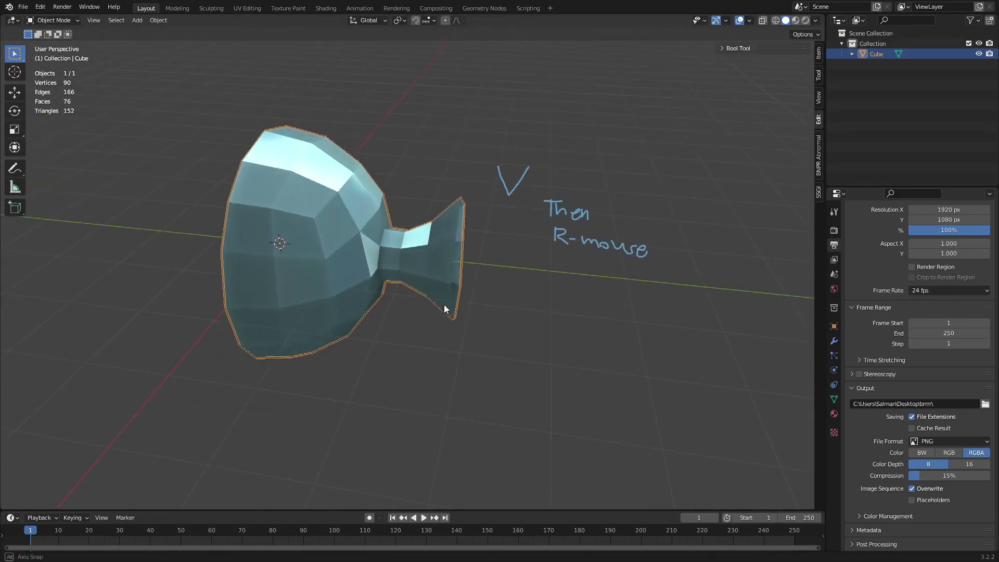
{"action": "left_click", "coordinate": [834, 341]}
{"action": "left_click", "coordinate": [879, 228]}
{"action": "left_click", "coordinate": [796, 349]}
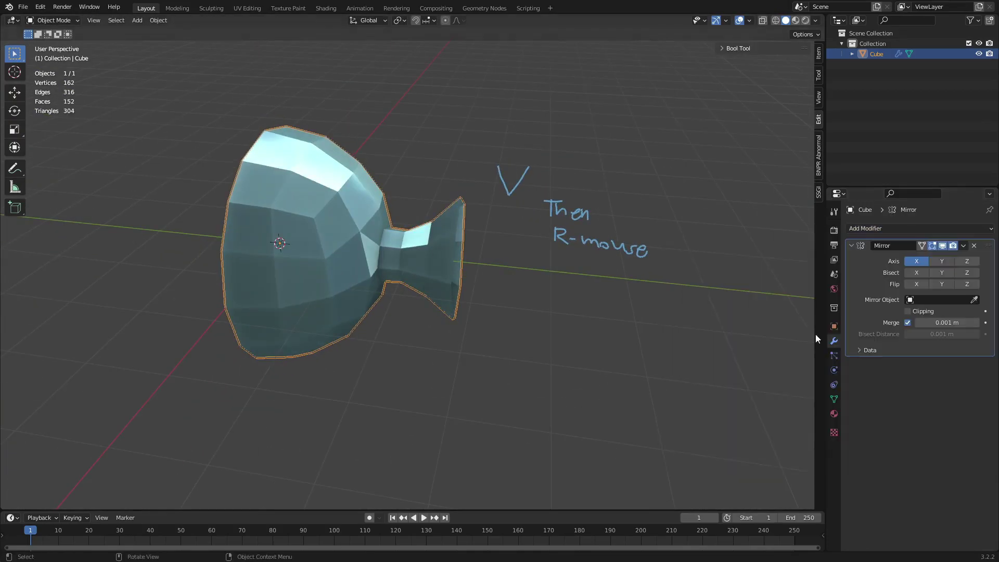
{"action": "left_click", "coordinate": [942, 261]}
{"action": "left_click", "coordinate": [850, 246]}
Step: Add a Subdivision Surface modifier at level 2
{"action": "left_click", "coordinate": [874, 229]}
{"action": "left_click", "coordinate": [798, 371]}
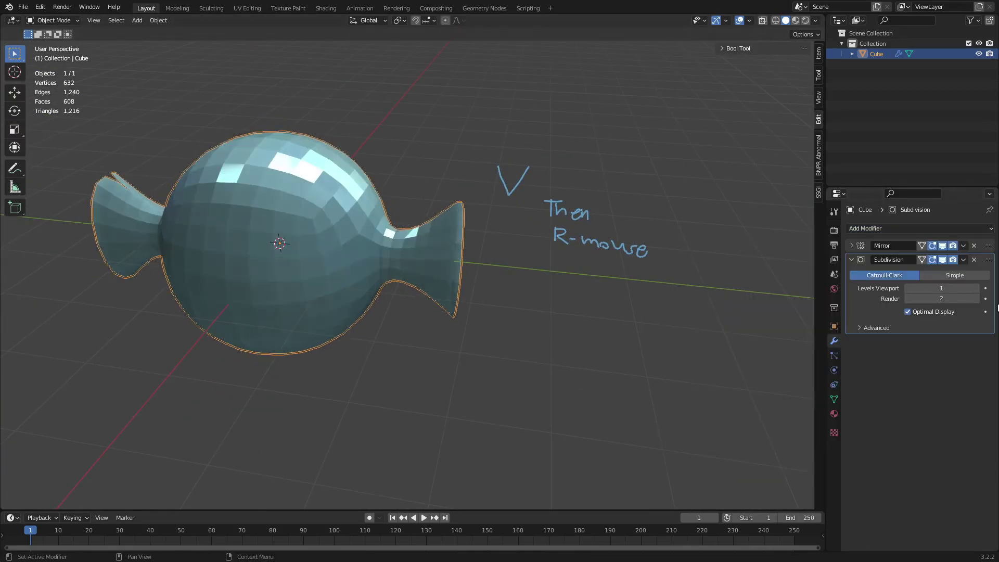
{"action": "left_click", "coordinate": [977, 288]}
{"action": "left_click", "coordinate": [852, 259]}
Step: Add a Displace modifier with a new Clouds texture, tuning its size and strength
{"action": "left_click", "coordinate": [859, 229]}
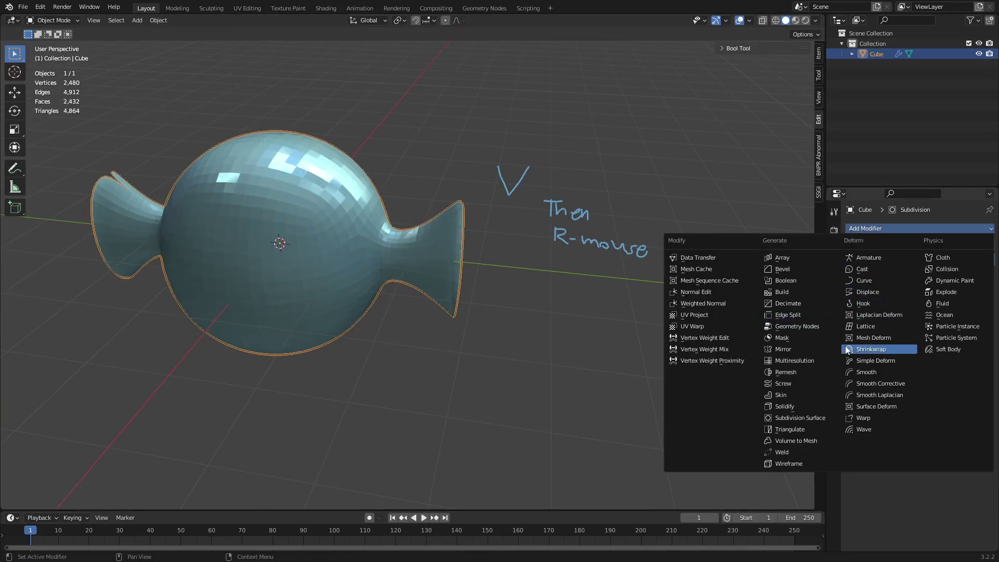
{"action": "left_click", "coordinate": [864, 292]}
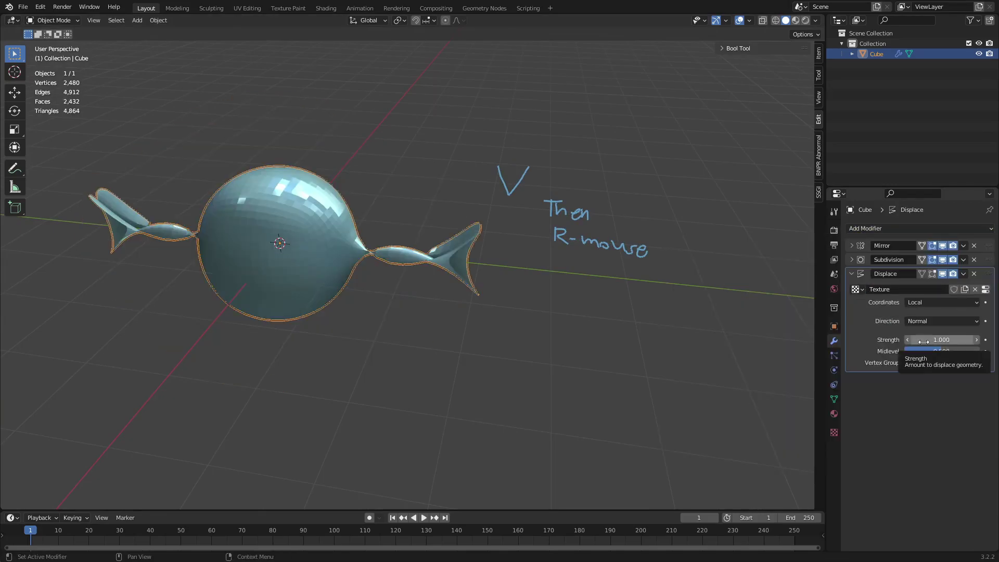
{"action": "left_click_drag", "start_coordinate": [941, 339], "coordinate": [921, 339]}
{"action": "left_click", "coordinate": [985, 289]}
{"action": "left_click", "coordinate": [936, 260]}
{"action": "left_click", "coordinate": [900, 330]}
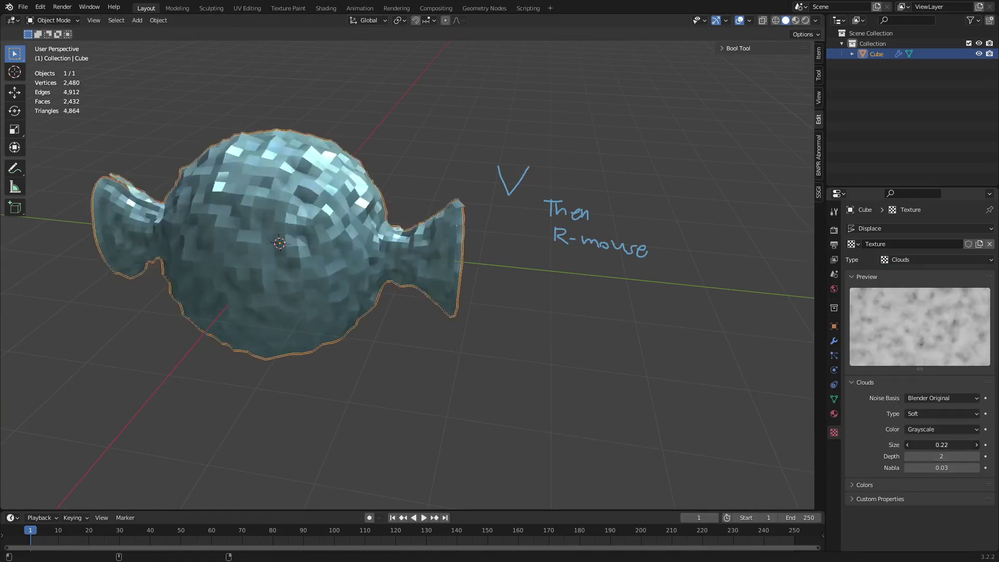
{"action": "mouse_move", "coordinate": [941, 445]}
{"action": "left_mouse_down"}
{"action": "mouse_move", "coordinate": [952, 444]}
{"action": "mouse_move", "coordinate": [937, 456]}
{"action": "mouse_move", "coordinate": [958, 444]}
{"action": "left_mouse_up"}
{"action": "left_click", "coordinate": [834, 341]}
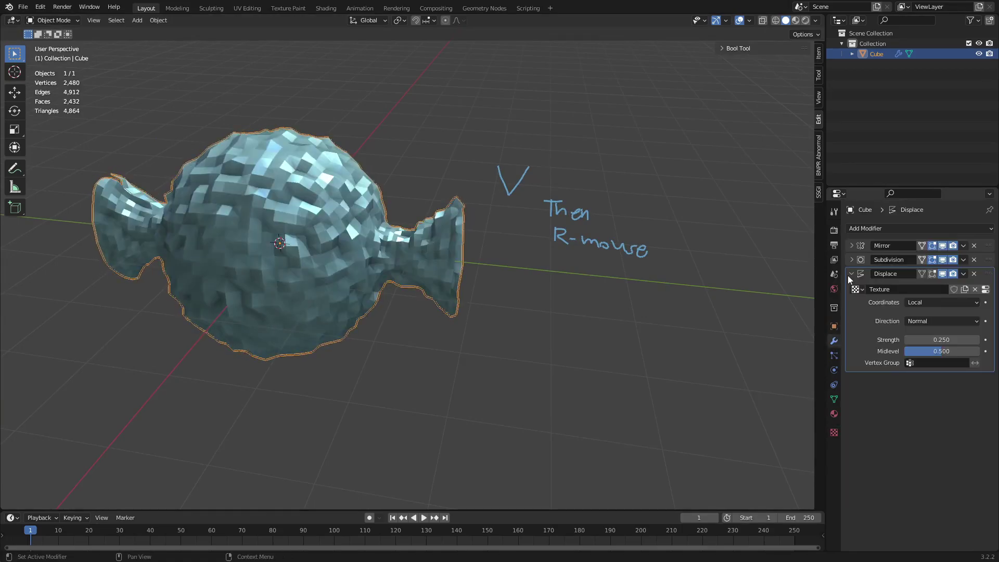
{"action": "left_click_drag", "start_coordinate": [925, 339], "coordinate": [931, 339]}
Step: Lower the Displace strength to 0.300 while inspecting the candy
{"action": "left_click", "coordinate": [884, 228]}
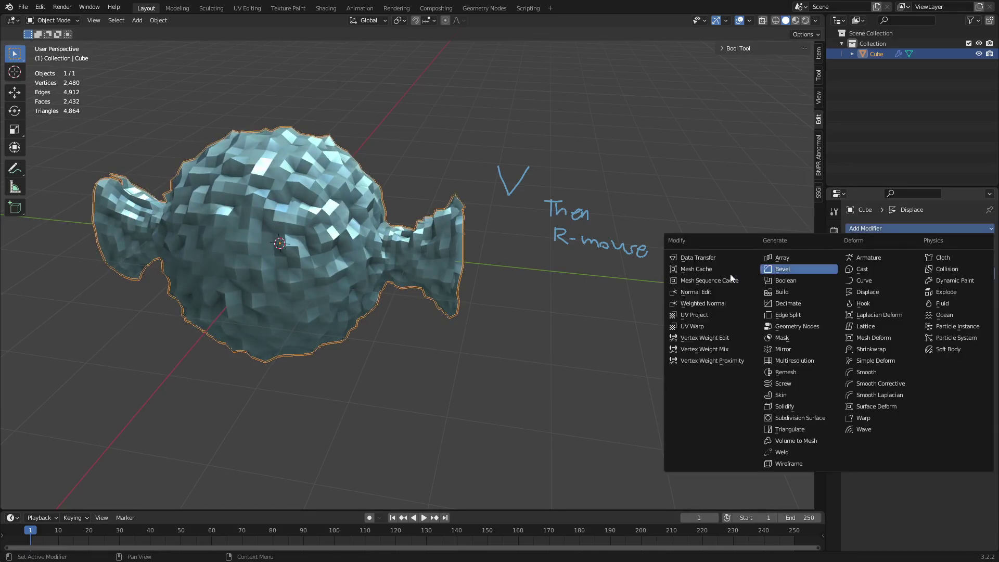
{"action": "middle_click_drag", "start_coordinate": [755, 250], "coordinate": [662, 273]}
{"action": "left_click_drag", "start_coordinate": [935, 339], "coordinate": [929, 339]}
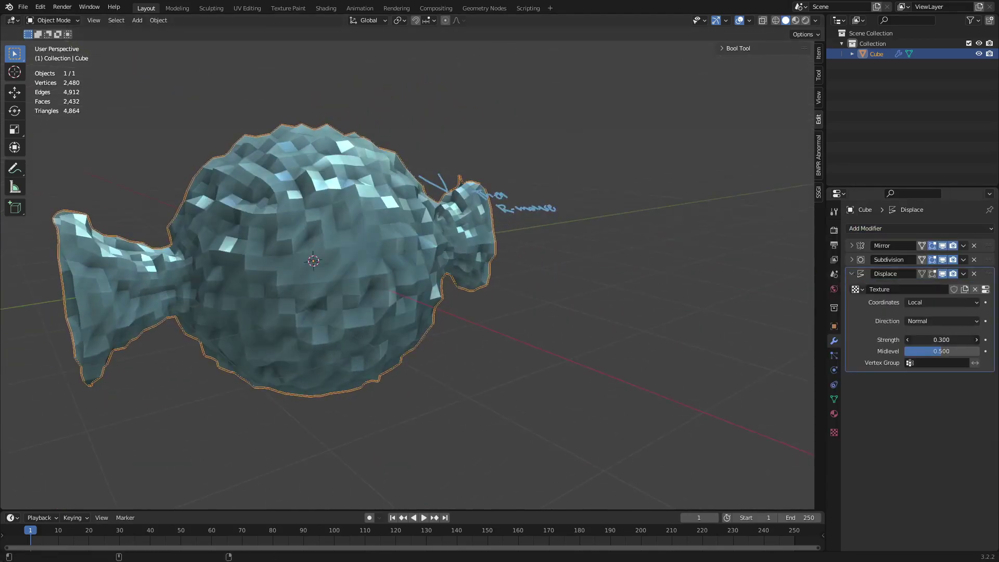
{"action": "middle_click_drag", "start_coordinate": [676, 261], "coordinate": [821, 206]}
Step: Add a Solidify modifier with 0.066 m thickness and collapse earlier panels
{"action": "left_click", "coordinate": [885, 227]}
{"action": "left_click", "coordinate": [796, 409]}
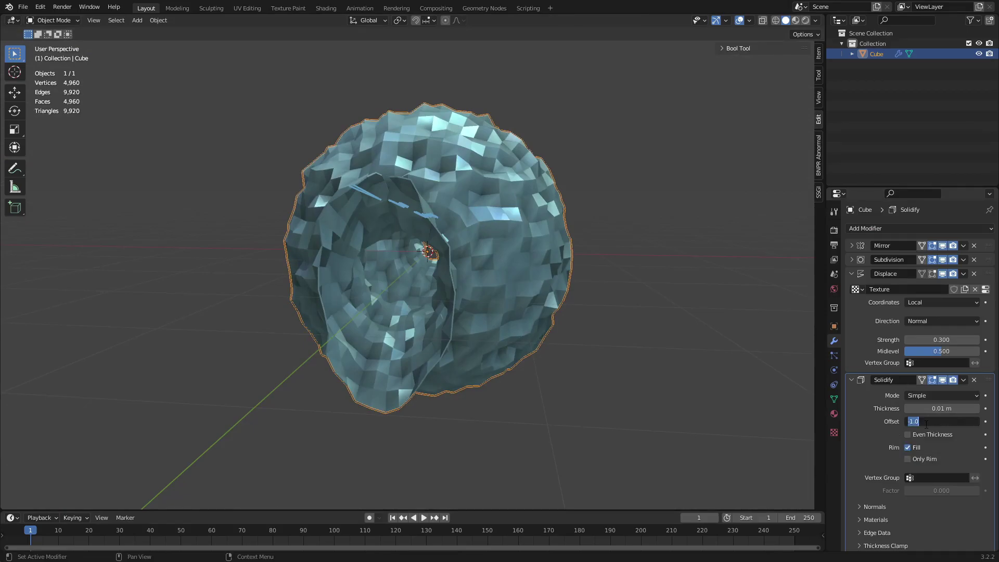
{"action": "left_click_drag", "start_coordinate": [914, 407], "coordinate": [944, 408]}
{"action": "mouse_move", "coordinate": [728, 364]}
{"action": "middle_mouse_down"}
{"action": "mouse_move", "coordinate": [572, 323]}
{"action": "mouse_move", "coordinate": [650, 333]}
{"action": "middle_mouse_up"}
{"action": "left_click", "coordinate": [851, 379]}
{"action": "left_click", "coordinate": [851, 273]}
Step: Add a second Subdivision Surface modifier with a raised viewport level
{"action": "left_click", "coordinate": [884, 227]}
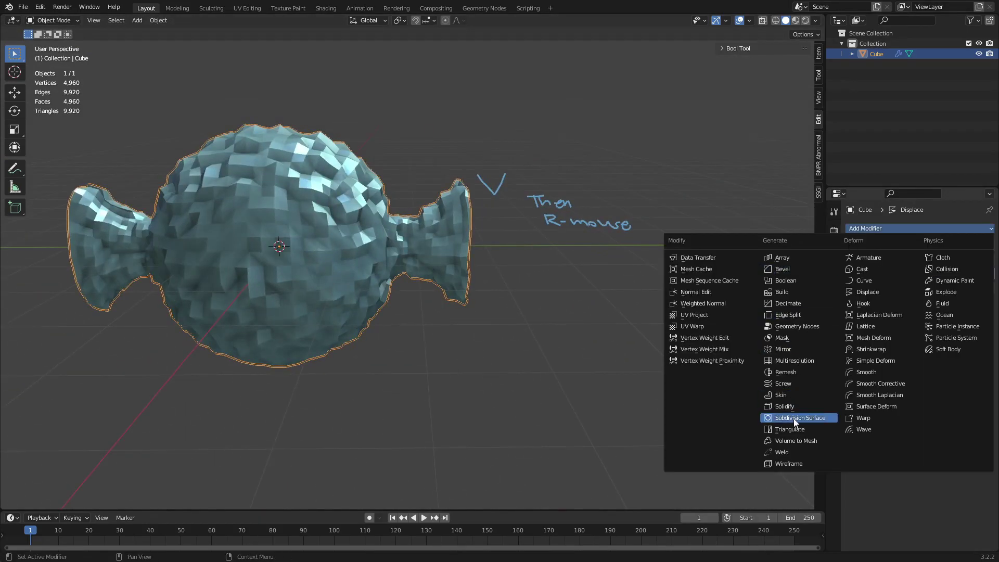
{"action": "left_click", "coordinate": [780, 419]}
{"action": "left_click", "coordinate": [975, 330]}
{"action": "left_click", "coordinate": [851, 302]}
Step: Add a Simple Deform Twist on the Y axis with a 720° angle
{"action": "left_click", "coordinate": [885, 228]}
{"action": "left_click", "coordinate": [879, 364]}
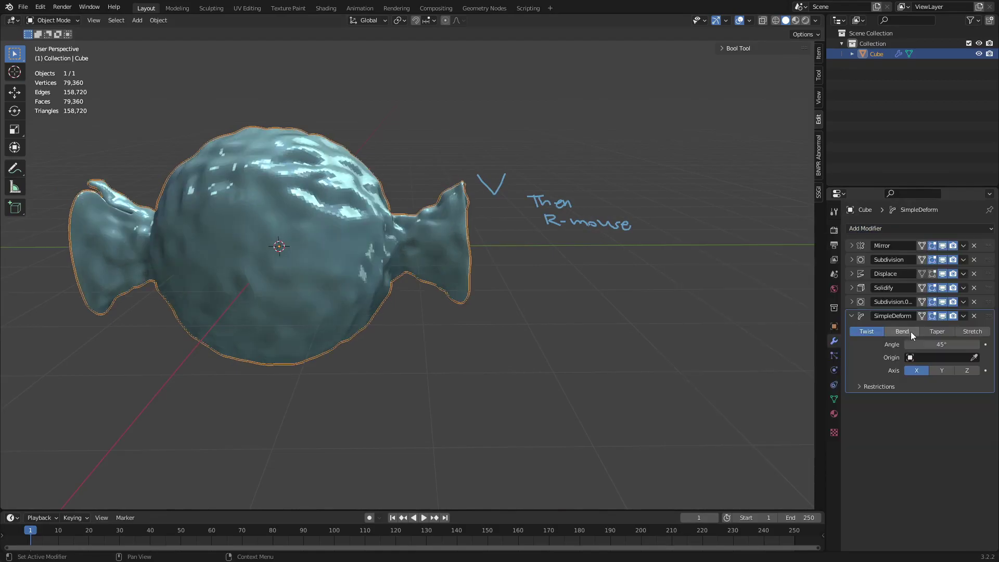
{"action": "left_click", "coordinate": [943, 370]}
{"action": "double_click", "coordinate": [942, 345]}
{"action": "type", "text": "720"}
{"action": "key", "text": "Return"}
Step: Inspect the twisted candy and reduce the twist angle to 540°
{"action": "left_click", "coordinate": [436, 361]}
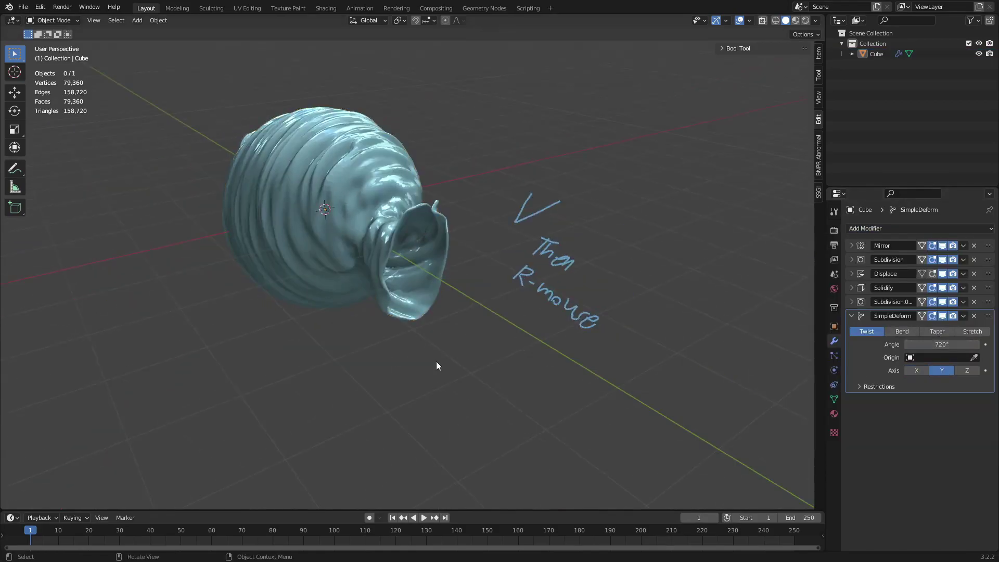
{"action": "middle_click_drag", "start_coordinate": [436, 361], "coordinate": [233, 383]}
{"action": "left_click", "coordinate": [553, 248]}
{"action": "left_click", "coordinate": [676, 140]}
{"action": "middle_click_drag", "start_coordinate": [676, 140], "coordinate": [791, 279]}
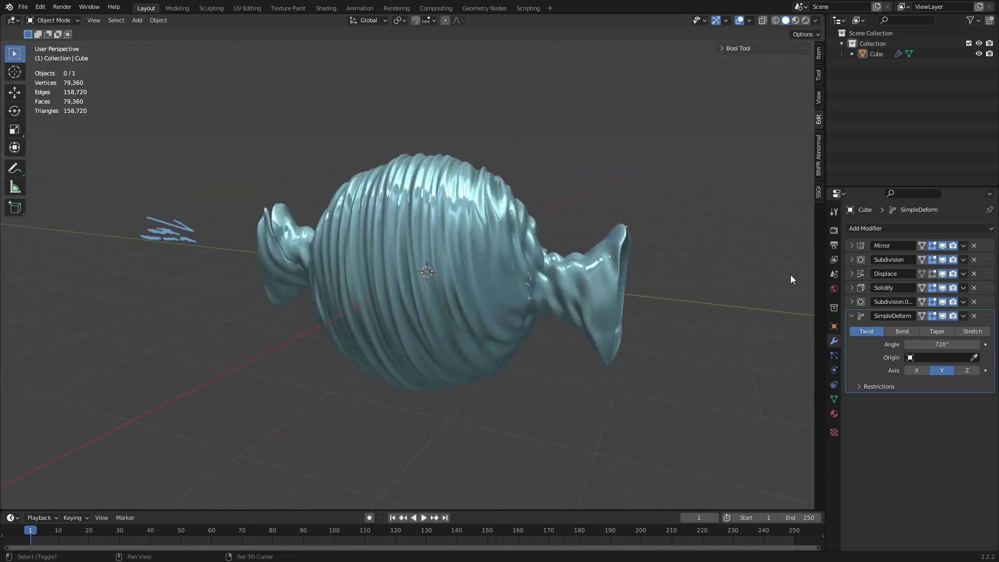
{"action": "left_click_drag", "start_coordinate": [942, 345], "coordinate": [969, 342]}
{"action": "left_click", "coordinate": [967, 344]}
{"action": "key", "text": "Return"}
{"action": "type", "text": "540"}
{"action": "key", "text": "Return"}
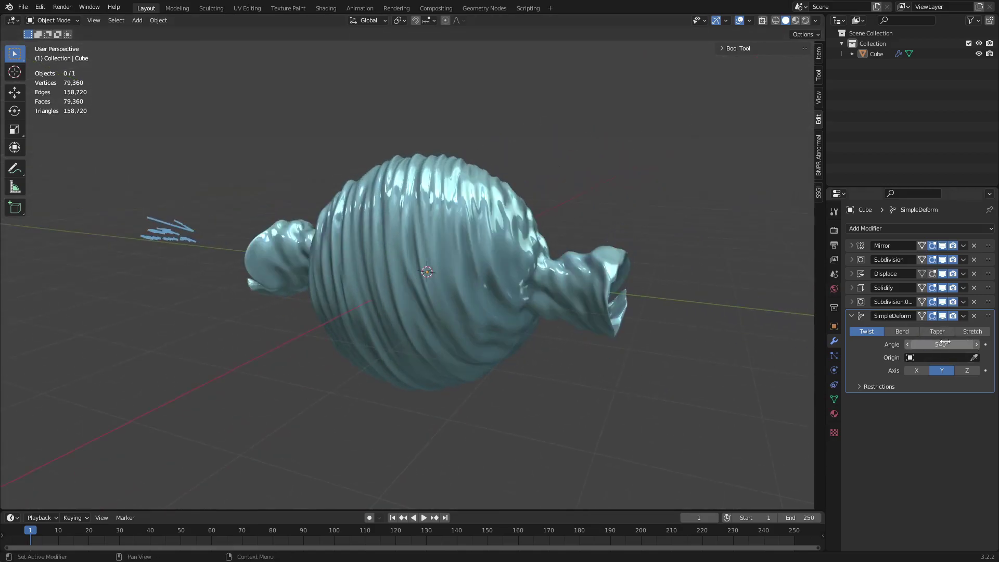
{"action": "middle_click_drag", "start_coordinate": [677, 208], "coordinate": [746, 204]}
{"action": "left_click_drag", "start_coordinate": [283, 511], "coordinate": [283, 342]}
Step: Turn the bottom area into the Shader Editor and use rendered viewport shading
{"action": "left_click", "coordinate": [10, 365]}
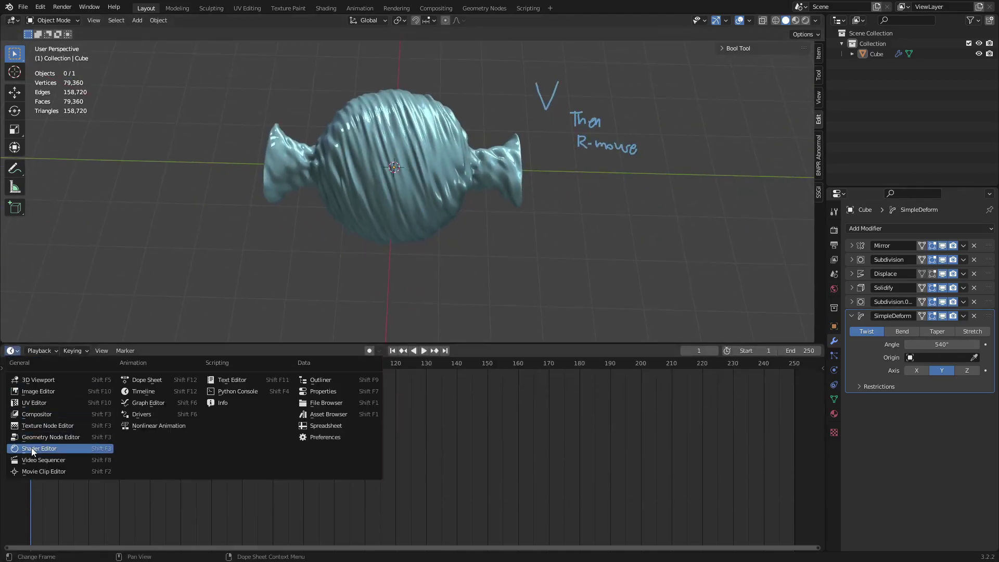
{"action": "left_click", "coordinate": [31, 450]}
{"action": "left_click", "coordinate": [408, 234]}
{"action": "key", "text": "z"}
{"action": "left_click", "coordinate": [540, 208]}
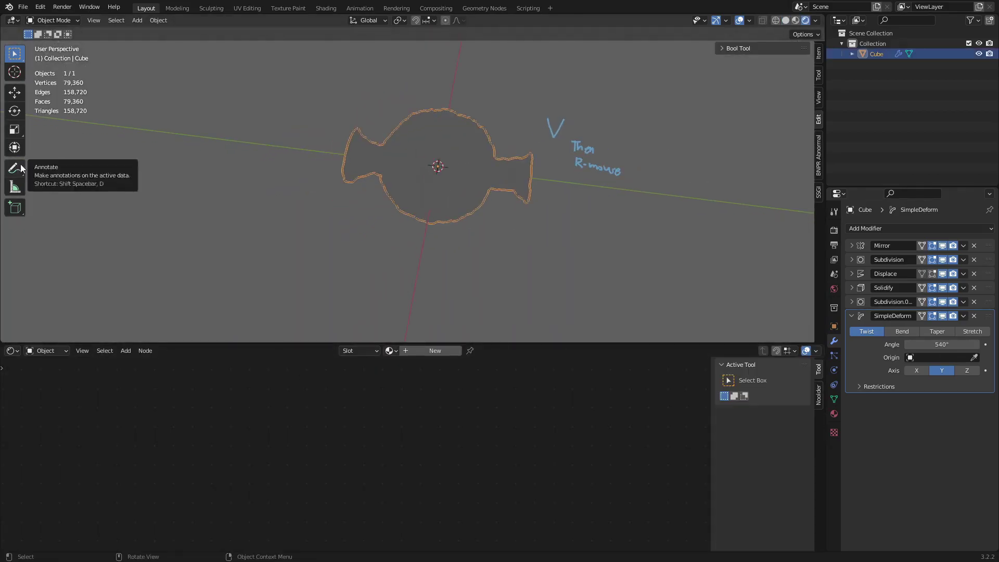
Step: Create a new candy material, replacing Principled BSDF with a Glass BSDF node
{"action": "scroll", "coordinate": [504, 264], "scroll_direction": "up", "scroll_amount": 2}
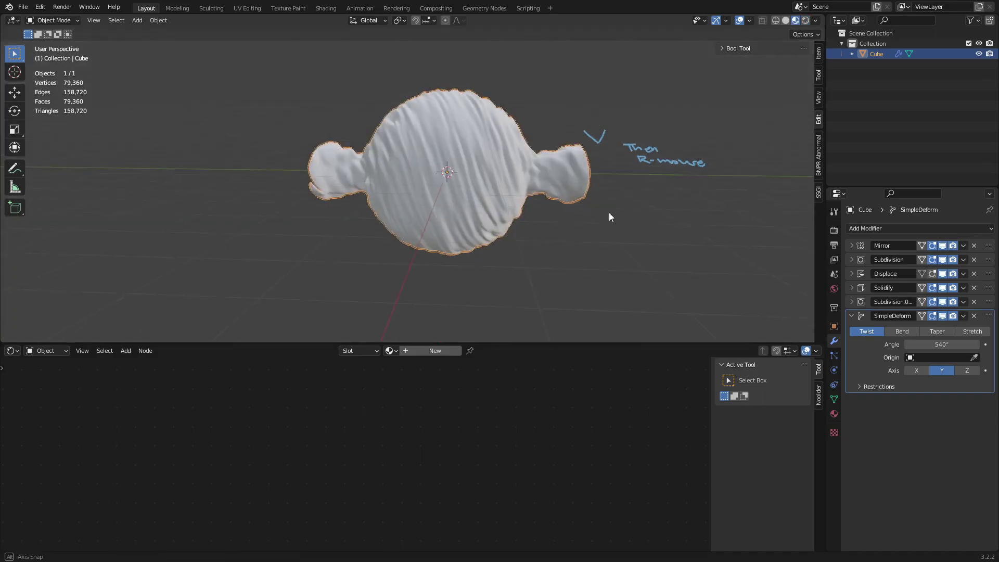
{"action": "left_click", "coordinate": [435, 350]}
{"action": "scroll", "coordinate": [446, 453], "scroll_direction": "up", "scroll_amount": 2}
{"action": "key", "text": "x"}
{"action": "key", "text": "shift+a"}
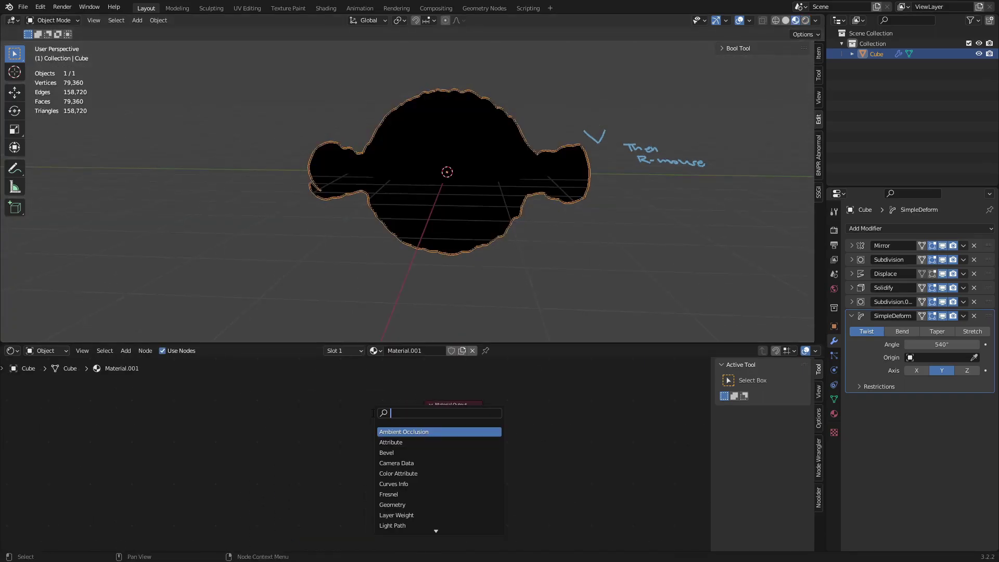
{"action": "type", "text": "glass"}
{"action": "key", "text": "Return"}
{"action": "left_click", "coordinate": [318, 411]}
Step: Add Diffuse BSDF, Fresnel and Mix Shader nodes
{"action": "key", "text": "shift+a"}
{"action": "key", "text": "Return"}
{"action": "key", "text": "shift+a"}
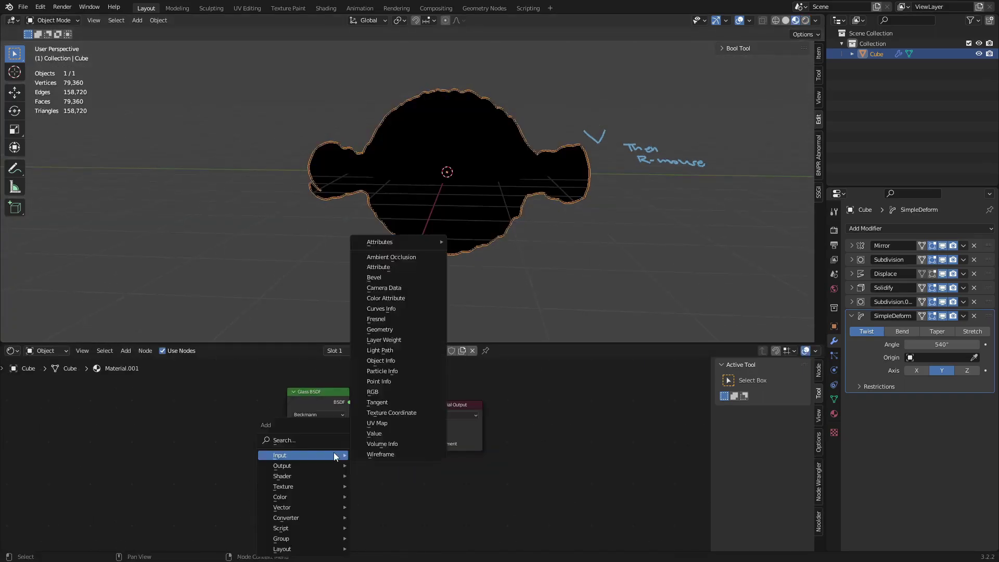
{"action": "left_click", "coordinate": [374, 322]}
{"action": "left_click", "coordinate": [218, 411]}
{"action": "key", "text": "shift+a"}
{"action": "type", "text": "mix"}
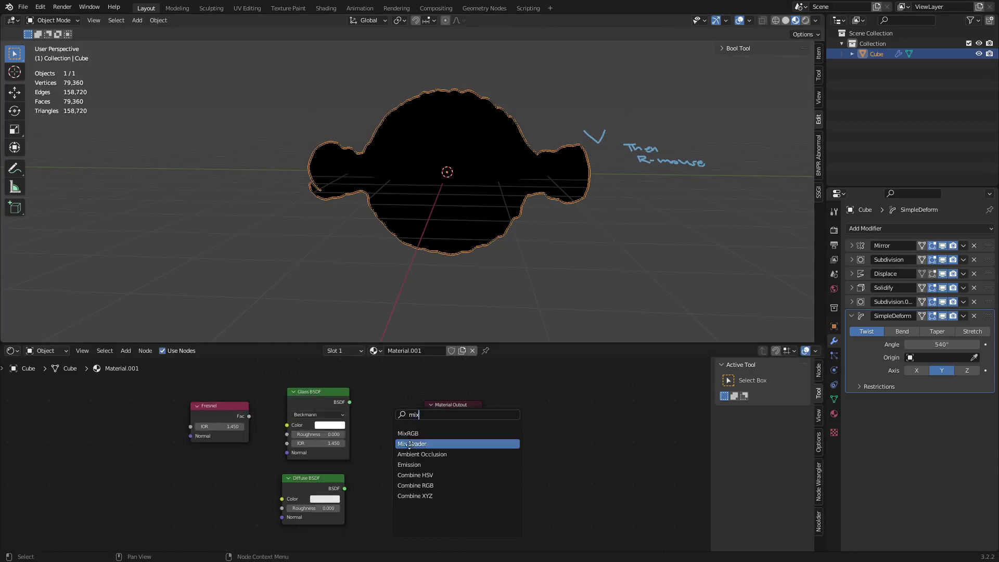
{"action": "left_click", "coordinate": [401, 378], "text": "ctrl+shift"}
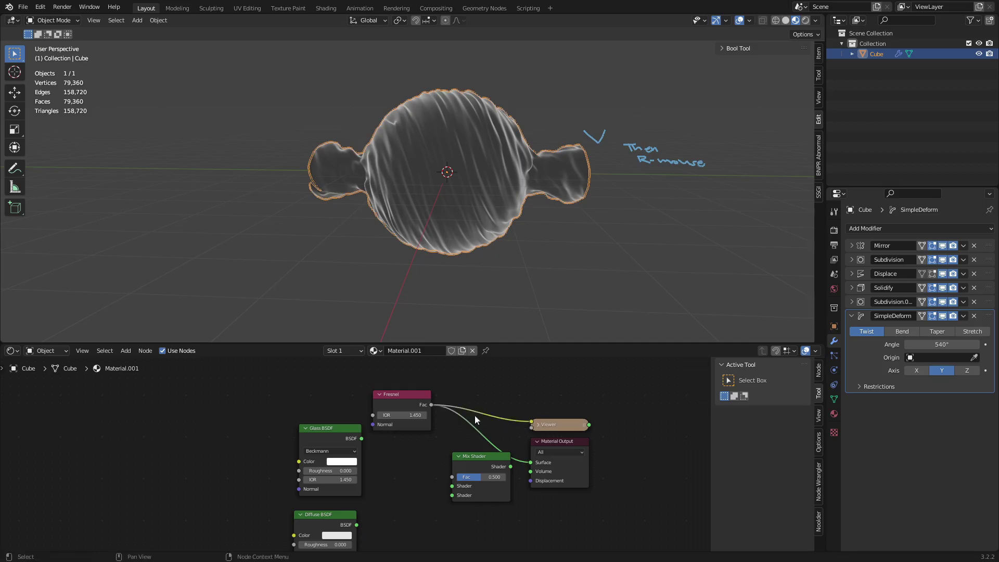
Step: Lower the Fresnel IOR to 1.200 and wire Fresnel and Glass into the Mix Shader
{"action": "left_click_drag", "start_coordinate": [410, 411], "coordinate": [390, 411]}
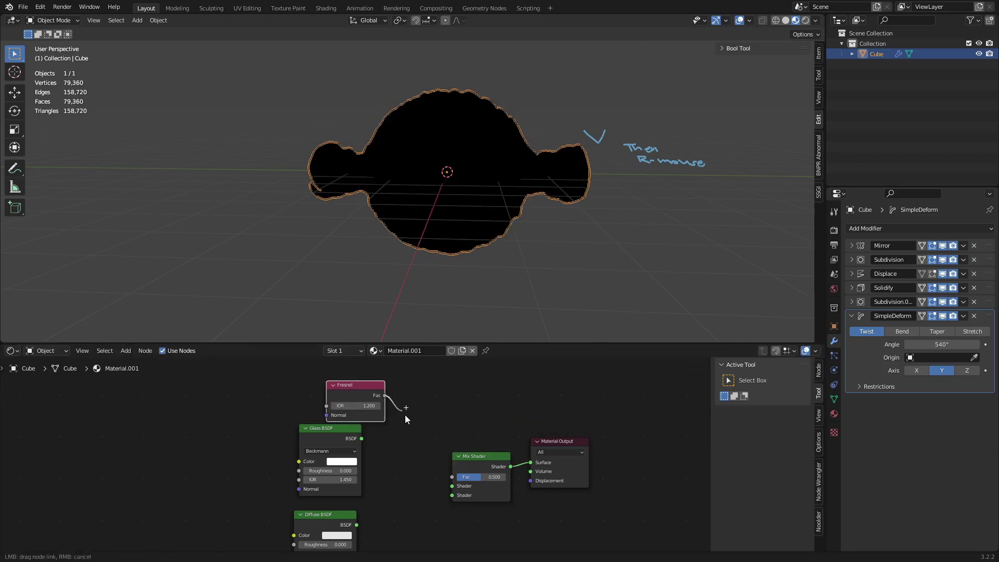
{"action": "mouse_move", "coordinate": [411, 473]}
{"action": "left_mouse_down"}
{"action": "mouse_move", "coordinate": [480, 442]}
{"action": "mouse_move", "coordinate": [489, 408]}
{"action": "left_mouse_up"}
{"action": "left_click_drag", "start_coordinate": [312, 417], "coordinate": [381, 387]}
{"action": "middle_click_drag", "start_coordinate": [651, 182], "coordinate": [572, 240]}
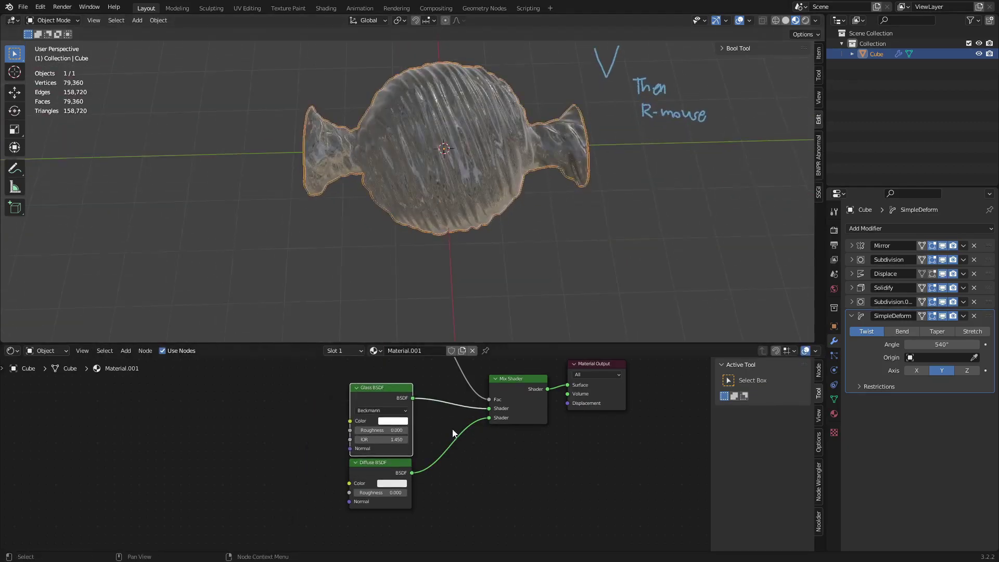
{"action": "middle_click_drag", "start_coordinate": [451, 429], "coordinate": [481, 536]}
Step: Insert a ColorRamp between Fresnel and Mix Fac, dark stop at 0.459, Fresnel IOR 1.400
{"action": "key", "text": "shift+a"}
{"action": "left_click", "coordinate": [468, 447]}
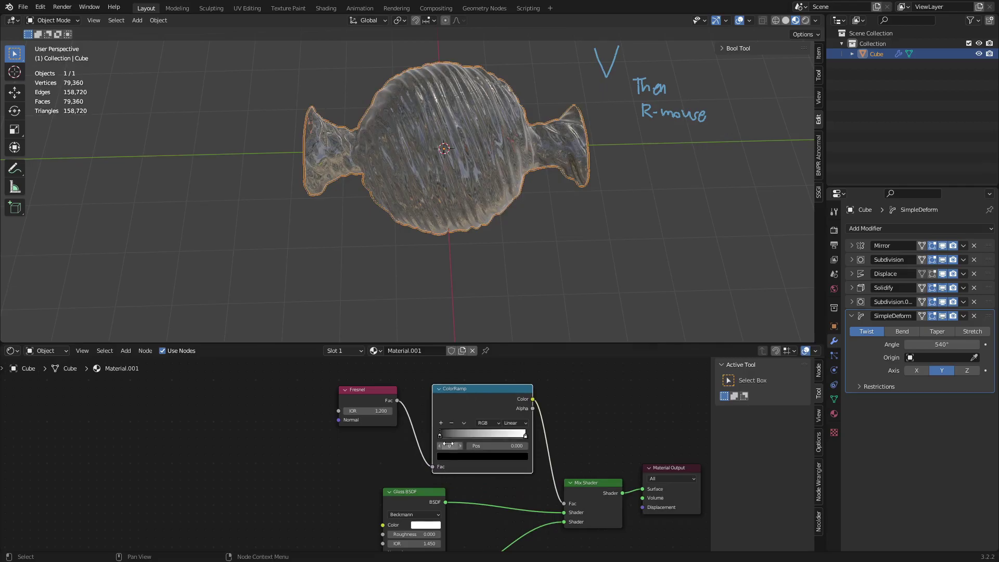
{"action": "left_click_drag", "start_coordinate": [468, 446], "coordinate": [509, 446]}
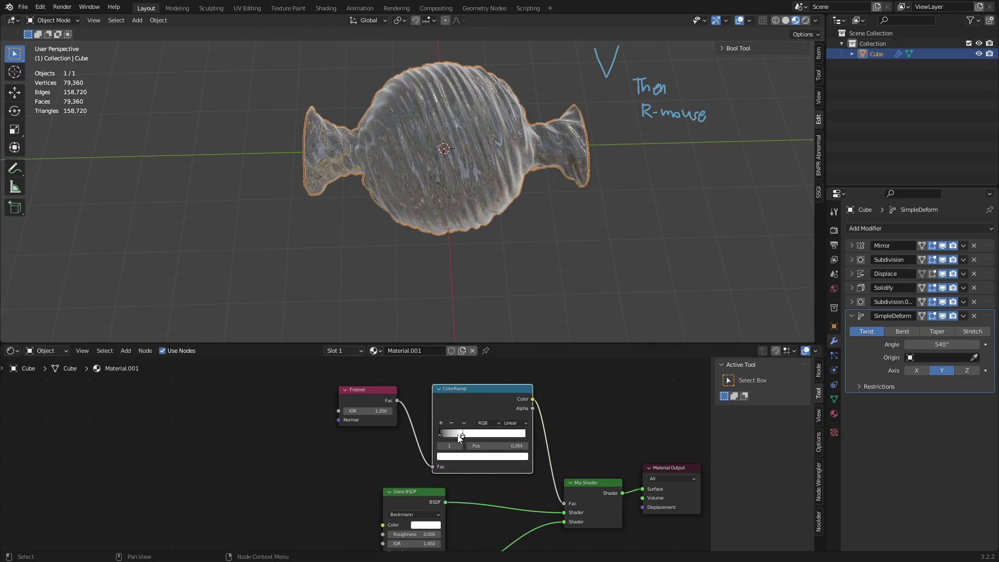
{"action": "left_click", "coordinate": [459, 439]}
{"action": "left_click", "coordinate": [484, 410], "text": "ctrl+shift"}
{"action": "left_click_drag", "start_coordinate": [370, 410], "coordinate": [389, 410]}
{"action": "left_click", "coordinate": [482, 399], "text": "ctrl+shift"}
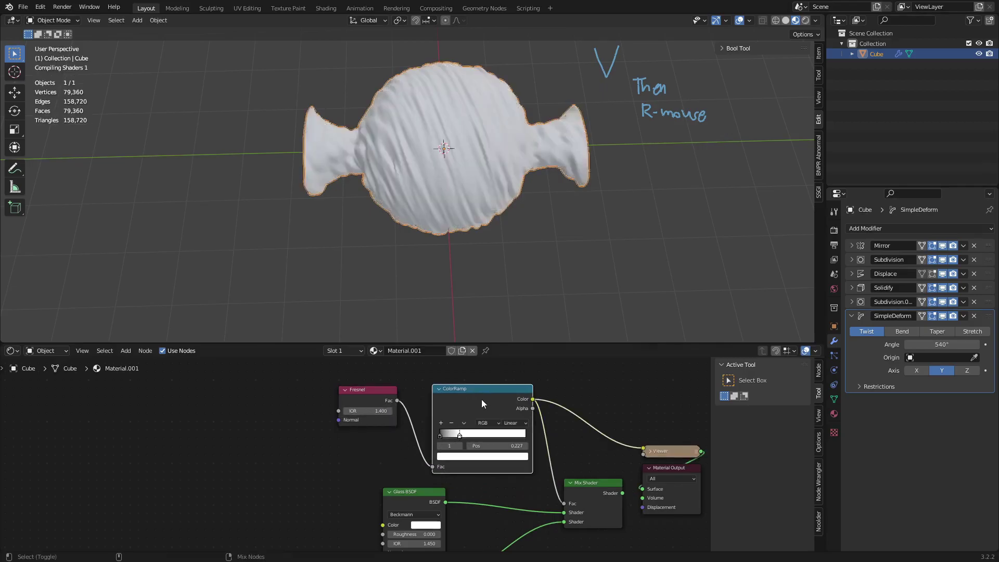
{"action": "left_click", "coordinate": [480, 437]}
{"action": "middle_click_drag", "start_coordinate": [482, 438], "coordinate": [559, 419], "text": "ctrl"}
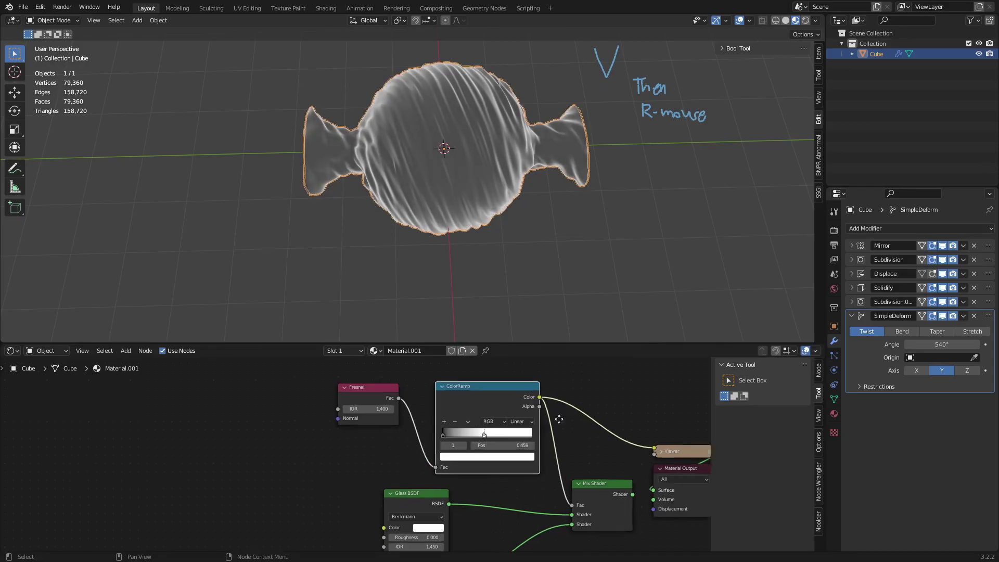
Step: Give the Glass BSDF roughness 0.025 and IOR 1.950
{"action": "middle_click_drag", "start_coordinate": [417, 546], "coordinate": [432, 411]}
{"action": "left_click", "coordinate": [418, 392]}
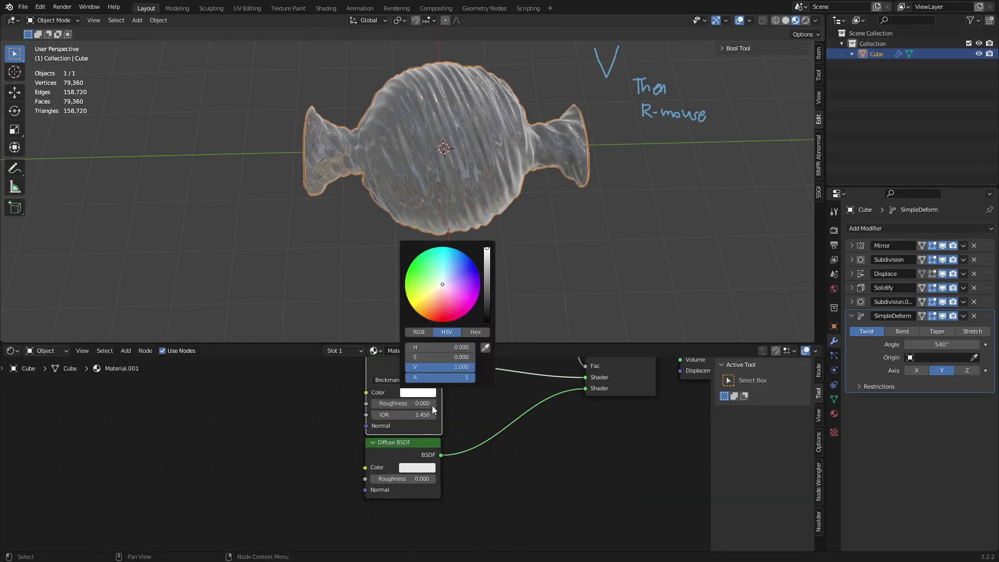
{"action": "left_click_drag", "start_coordinate": [432, 405], "coordinate": [416, 414], "text": "shift"}
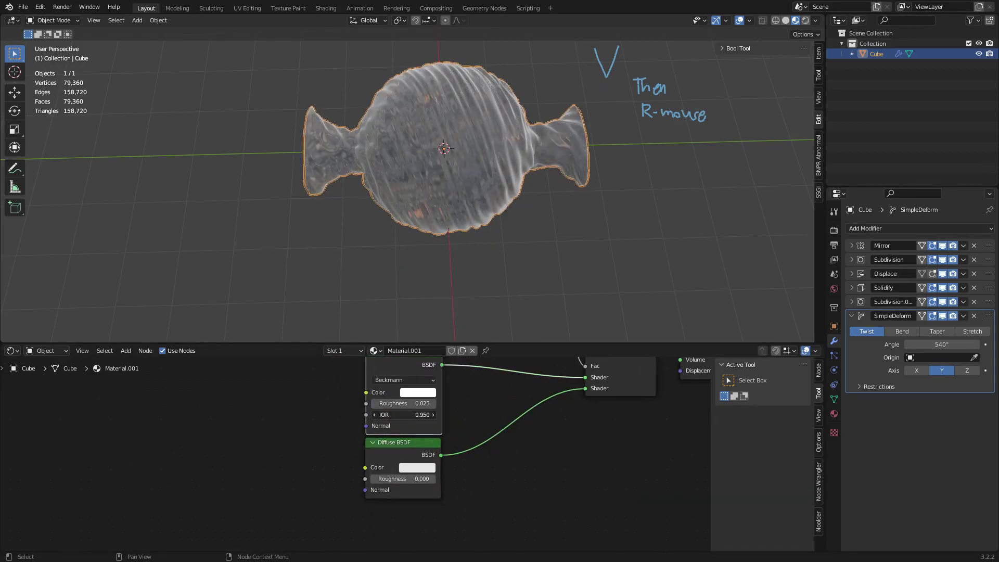
{"action": "left_click", "coordinate": [418, 392]}
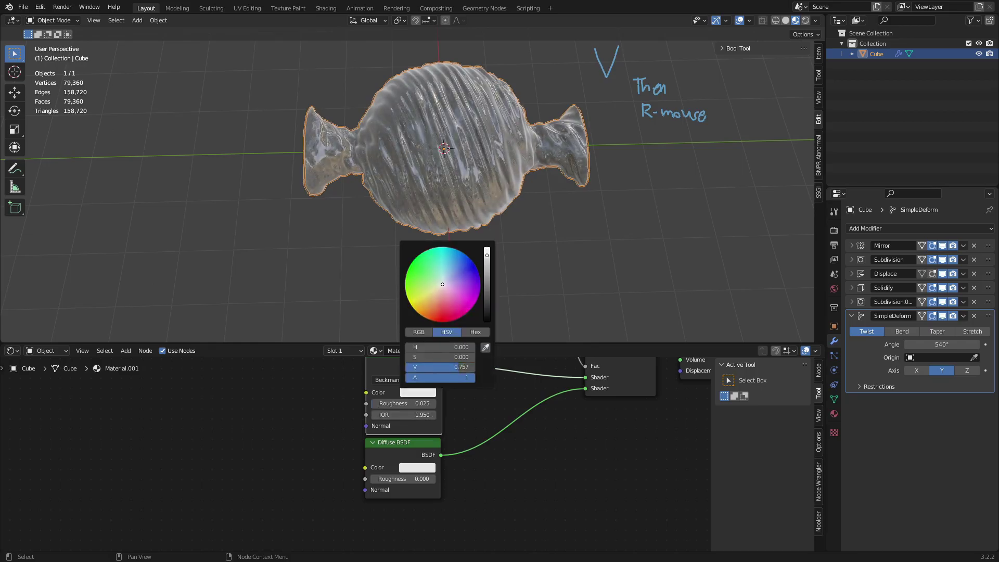
Step: Darken the Diffuse colour to a dark greyish purple
{"action": "left_click", "coordinate": [417, 468]}
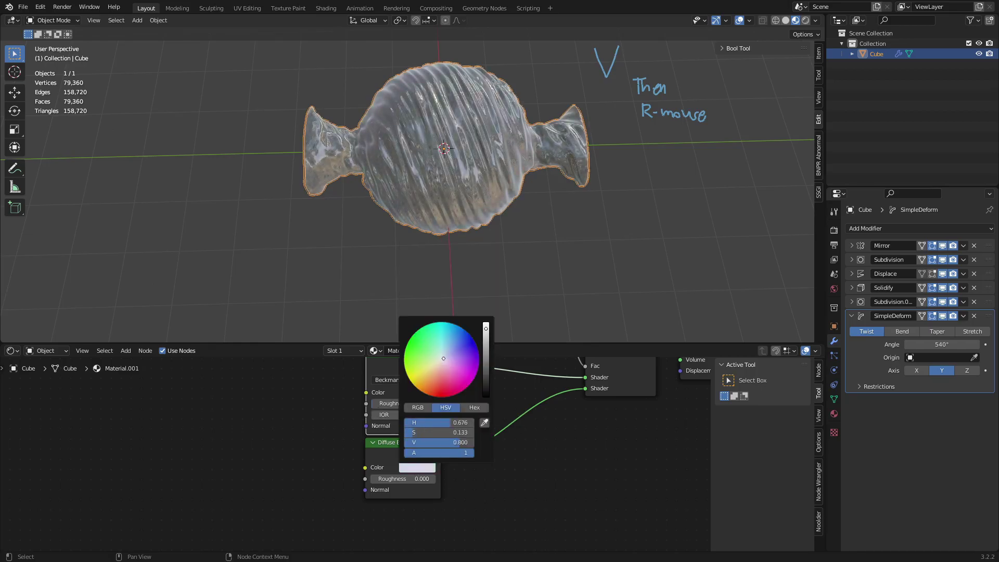
{"action": "mouse_move", "coordinate": [486, 328]}
{"action": "left_mouse_down"}
{"action": "mouse_move", "coordinate": [486, 351]}
{"action": "mouse_move", "coordinate": [444, 367]}
{"action": "left_mouse_up"}
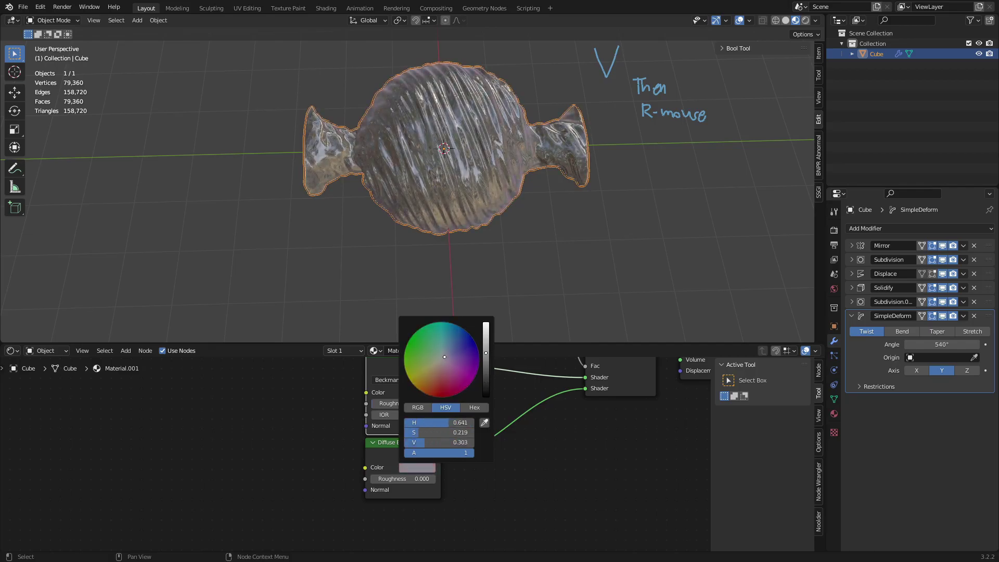
{"action": "scroll", "coordinate": [442, 452], "scroll_direction": "down", "scroll_amount": 2}
{"action": "middle_click_drag", "start_coordinate": [440, 147], "coordinate": [528, 208]}
Step: Set Glass IOR to 1.800 and Fresnel IOR to 1.700, previewing the ColorRamp through a Viewer node
{"action": "left_click_drag", "start_coordinate": [337, 515], "coordinate": [323, 515]}
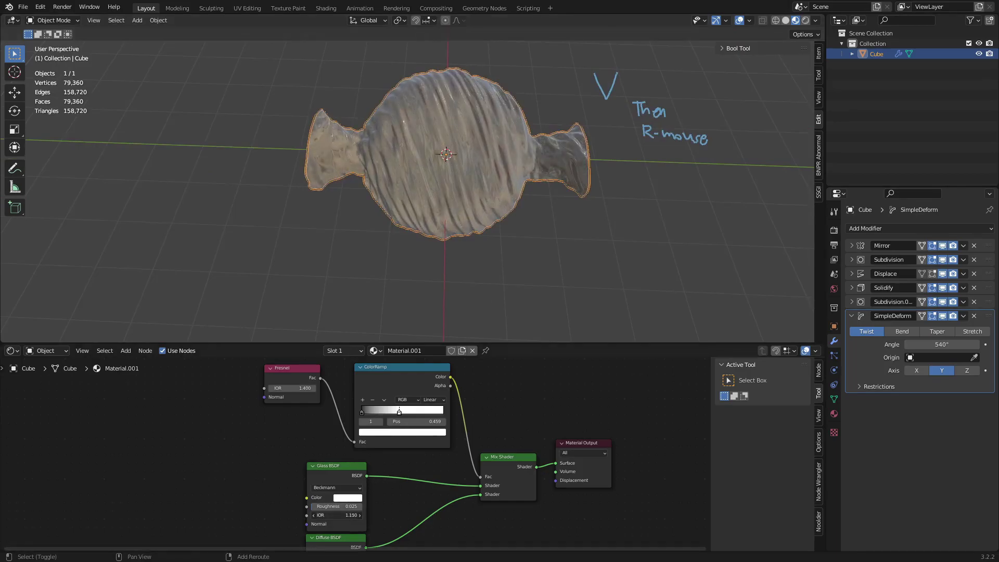
{"action": "middle_click_drag", "start_coordinate": [343, 520], "coordinate": [363, 511]}
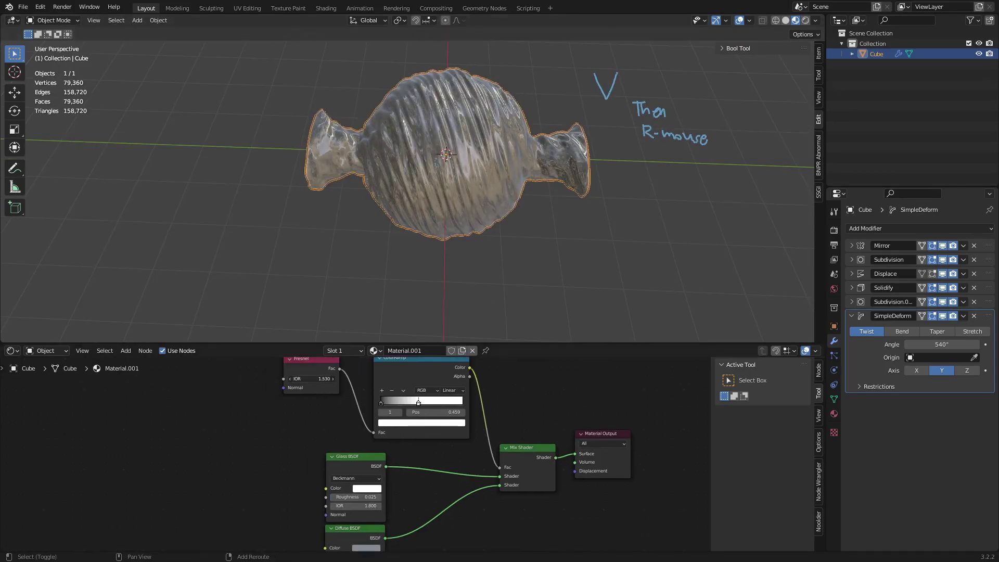
{"action": "left_click", "coordinate": [315, 367], "text": "ctrl+shift"}
{"action": "left_click", "coordinate": [416, 382], "text": "ctrl+shift"}
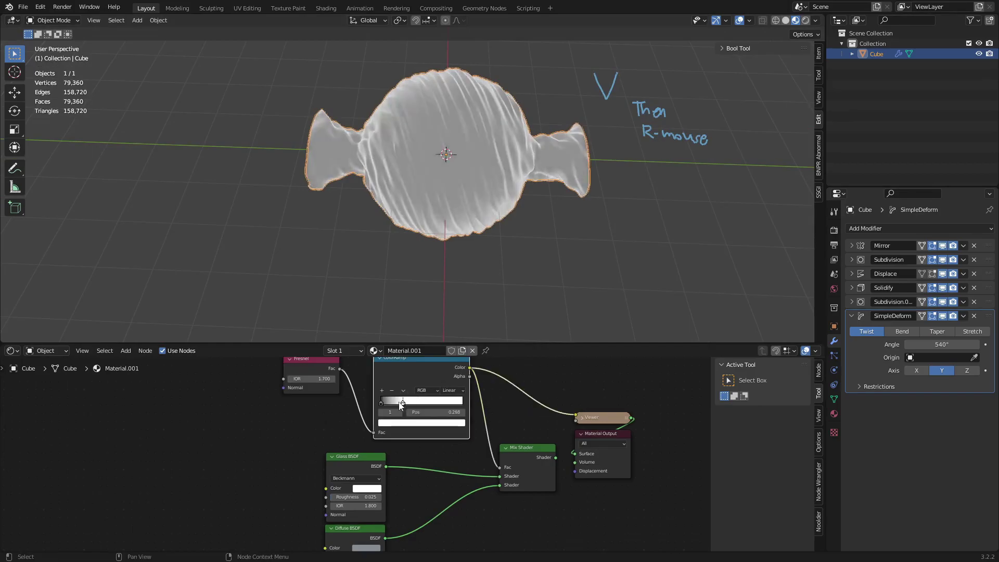
{"action": "mouse_move", "coordinate": [411, 411]}
{"action": "left_mouse_down"}
{"action": "mouse_move", "coordinate": [388, 404]}
{"action": "mouse_move", "coordinate": [401, 410]}
{"action": "left_mouse_up"}
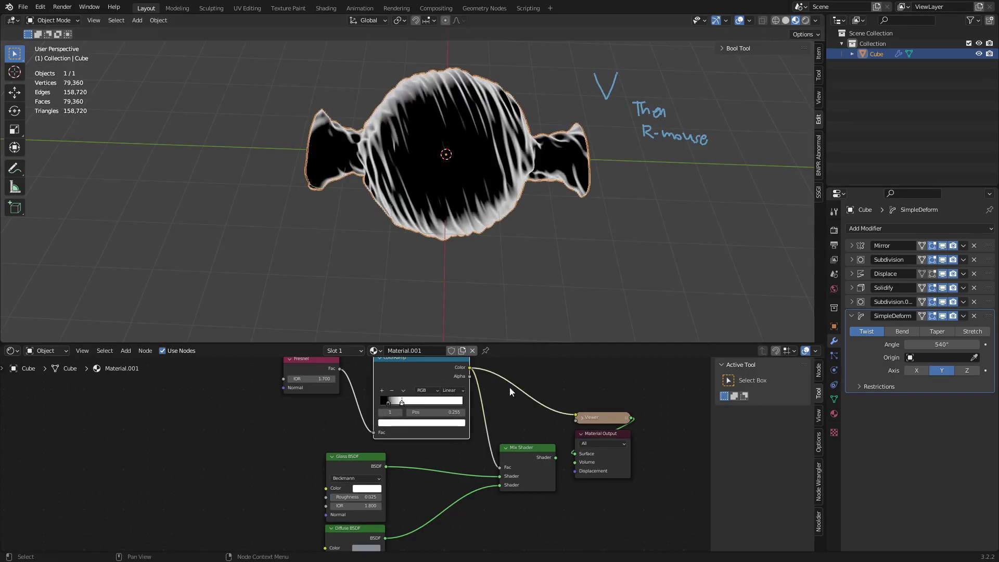
Step: Restore the Mix Shader output and move the ColorRamp stop to 0.255
{"action": "left_click", "coordinate": [526, 458], "text": "ctrl+shift"}
{"action": "mouse_move", "coordinate": [521, 271]}
{"action": "middle_mouse_down"}
{"action": "mouse_move", "coordinate": [529, 106]}
{"action": "mouse_move", "coordinate": [498, 291]}
{"action": "middle_mouse_up"}
{"action": "middle_click_drag", "start_coordinate": [401, 521], "coordinate": [406, 476]}
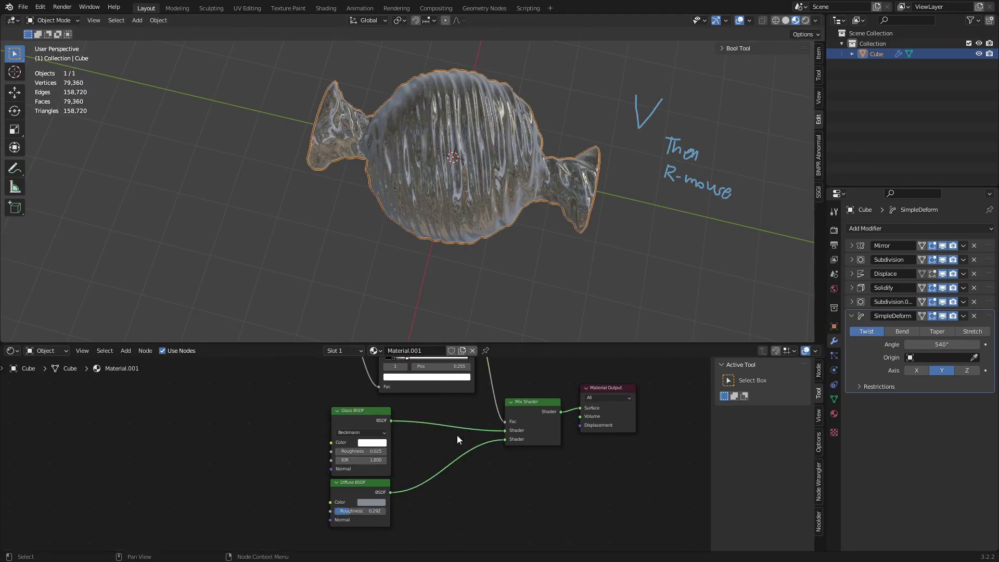
{"action": "scroll", "coordinate": [352, 453], "scroll_direction": "down", "scroll_amount": 2}
{"action": "mouse_move", "coordinate": [494, 235]}
{"action": "middle_mouse_down"}
{"action": "mouse_move", "coordinate": [544, 159]}
{"action": "mouse_move", "coordinate": [500, 218]}
{"action": "middle_mouse_up"}
{"action": "middle_click_drag", "start_coordinate": [494, 378], "coordinate": [509, 408]}
Step: Add a cube inside the candy and apply a level-4 subdivision
{"action": "key", "text": "shift+a"}
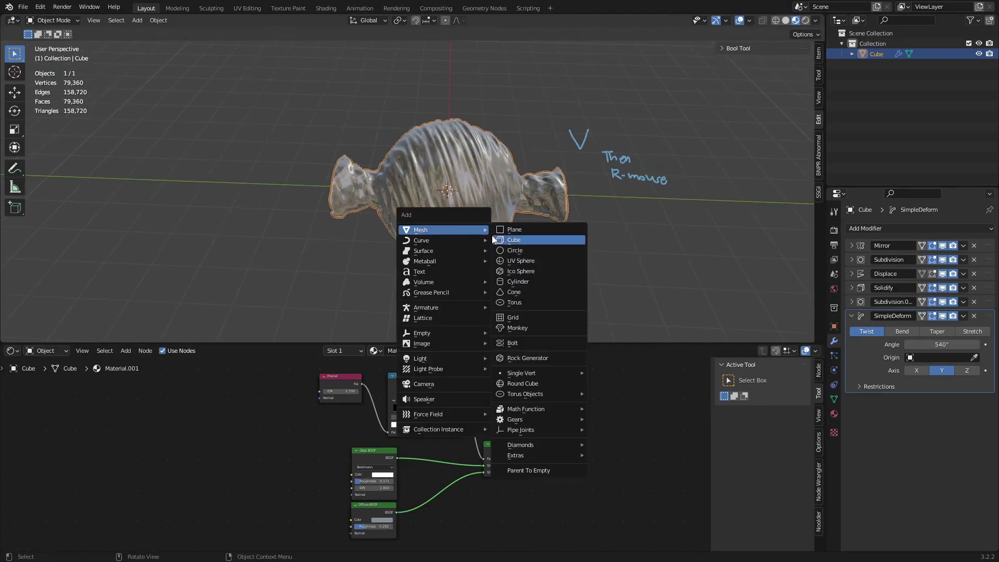
{"action": "left_click", "coordinate": [512, 240]}
{"action": "middle_click_drag", "start_coordinate": [512, 240], "coordinate": [472, 208]}
{"action": "key", "text": "ctrl+4"}
{"action": "middle_click_drag", "start_coordinate": [520, 234], "coordinate": [593, 284]}
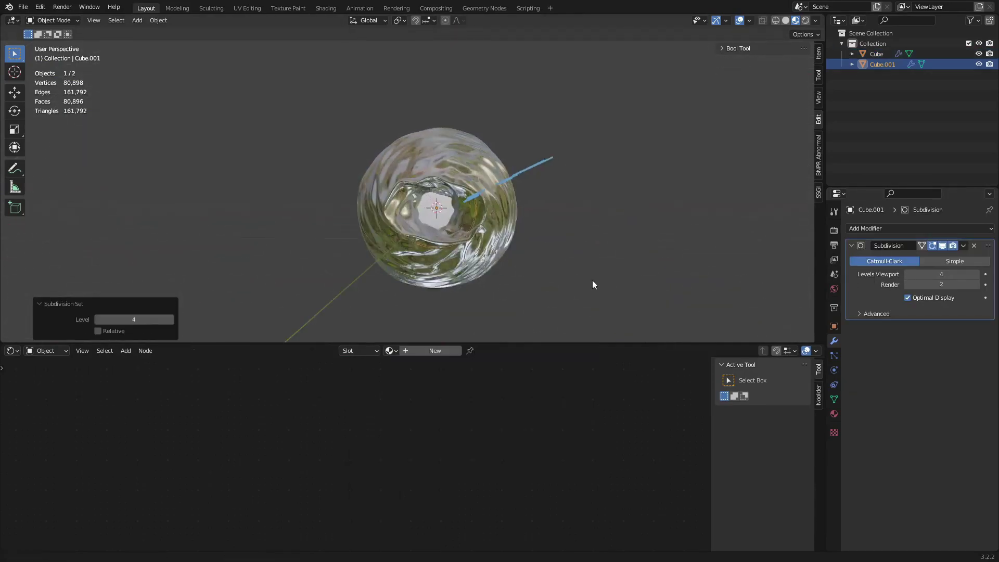
{"action": "scroll", "coordinate": [593, 283], "scroll_direction": "up", "scroll_amount": 5}
{"action": "key", "text": "ctrl+a"}
Step: Turn the cube into a sphere with To Sphere factor 1 and scale it to fit
{"action": "key", "text": "Tab"}
{"action": "left_click", "coordinate": [191, 20]}
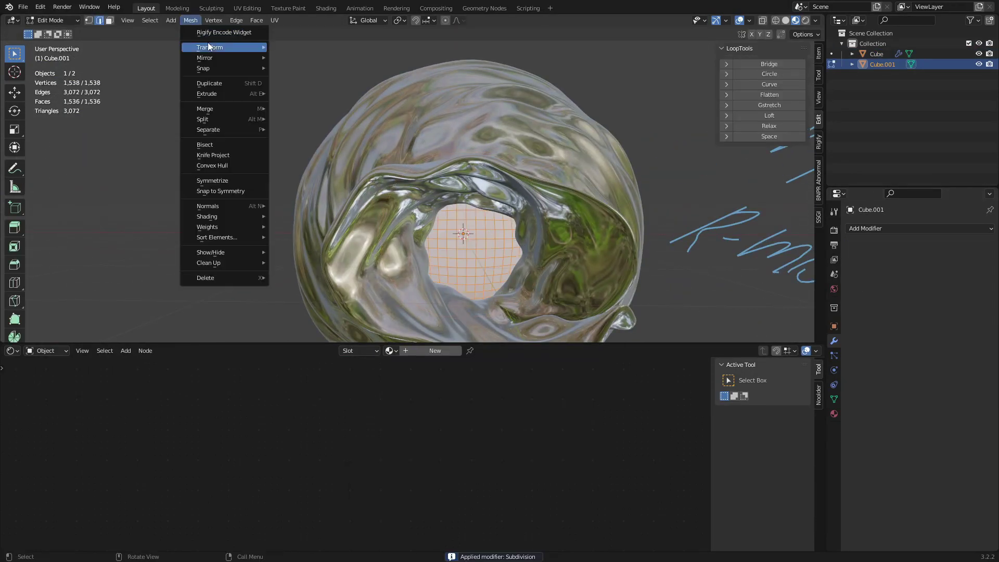
{"action": "left_click", "coordinate": [292, 104]}
{"action": "type", "text": "1"}
{"action": "key", "text": "Return"}
{"action": "key", "text": "s"}
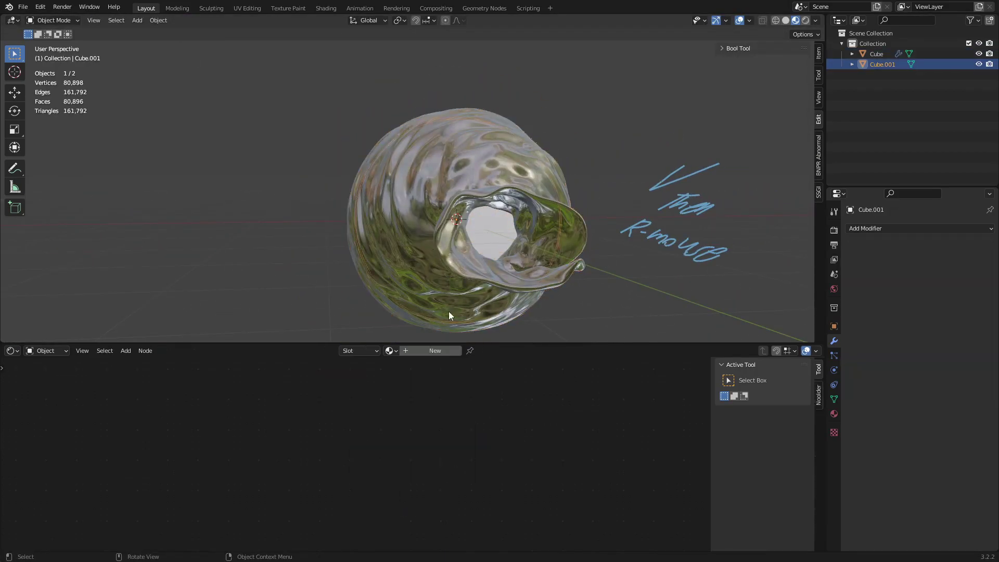
Step: Add a Wave Texture node to the sphere's new material
{"action": "key", "text": "shift+a"}
{"action": "type", "text": "wave"}
{"action": "key", "text": "Return"}
Step: Place the Wave Texture and tune its Scale, Distortion, Detail Scale and Phase Offset
{"action": "left_click", "coordinate": [243, 444]}
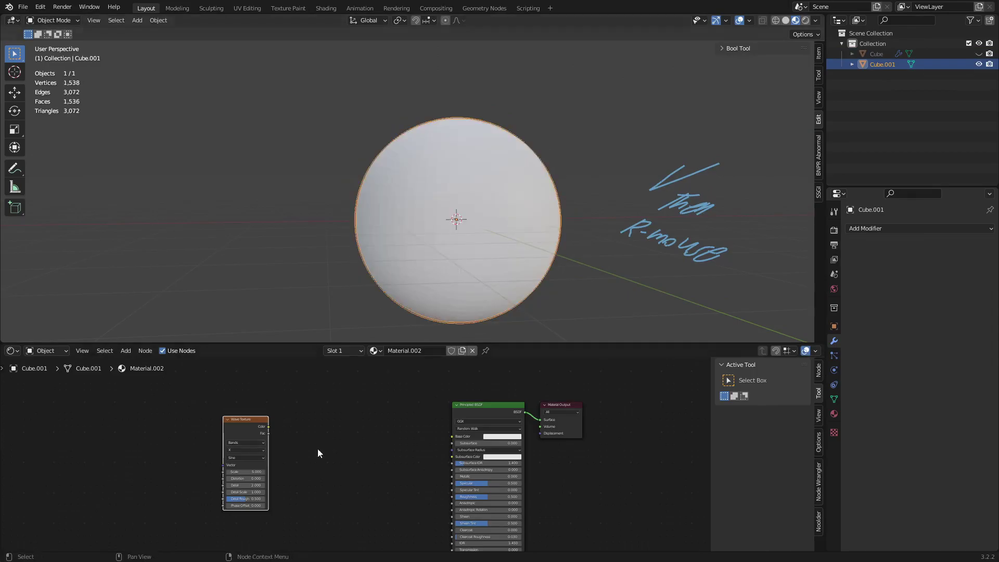
{"action": "scroll", "coordinate": [245, 385], "scroll_direction": "up", "scroll_amount": 2}
{"action": "mouse_move", "coordinate": [344, 466]}
{"action": "left_mouse_down"}
{"action": "mouse_move", "coordinate": [333, 466]}
{"action": "mouse_move", "coordinate": [365, 479]}
{"action": "mouse_move", "coordinate": [323, 493]}
{"action": "mouse_move", "coordinate": [364, 506]}
{"action": "mouse_move", "coordinate": [328, 533]}
{"action": "left_mouse_up"}
{"action": "key", "text": "Return"}
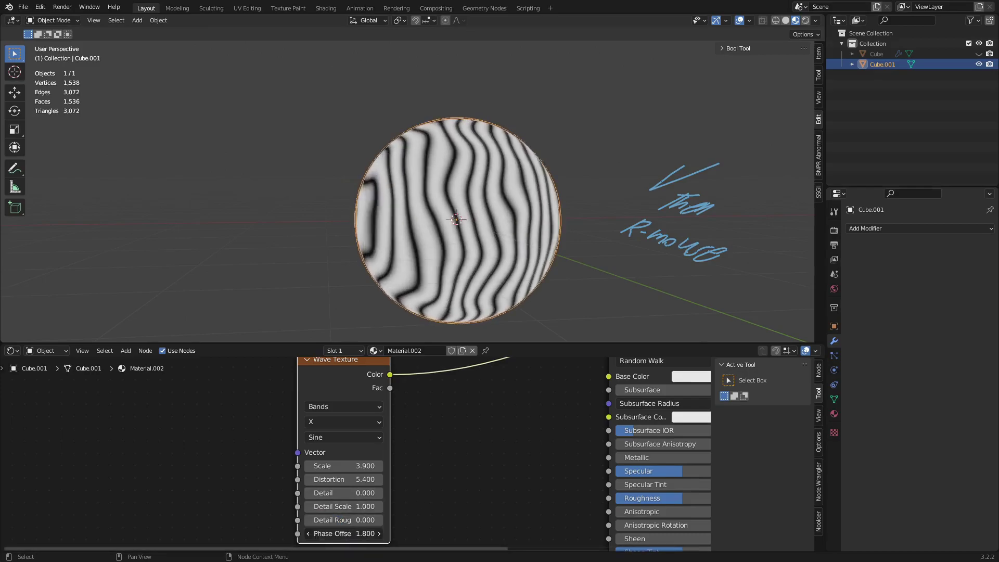
{"action": "left_click_drag", "start_coordinate": [344, 466], "coordinate": [333, 466]}
{"action": "middle_click_drag", "start_coordinate": [349, 362], "coordinate": [336, 414]}
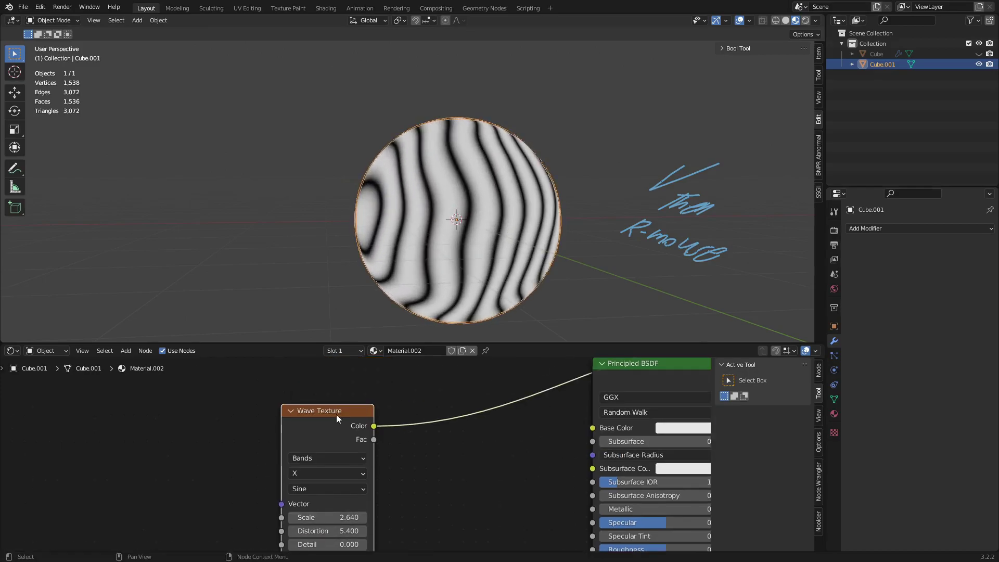
{"action": "left_click_drag", "start_coordinate": [336, 414], "coordinate": [183, 414]}
Step: Insert a ColorRamp with a saturated red left stop and Ease interpolation into Base Color
{"action": "key", "text": "shift+a"}
{"action": "type", "text": "c"}
{"action": "left_click", "coordinate": [386, 453]}
{"action": "left_click", "coordinate": [314, 499]}
{"action": "left_click", "coordinate": [346, 500]}
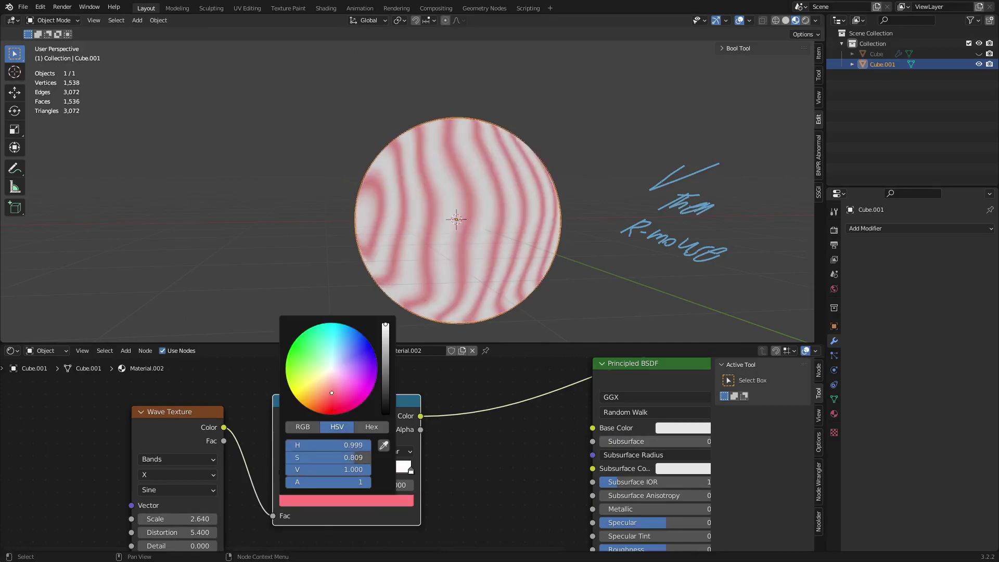
{"action": "left_click_drag", "start_coordinate": [331, 371], "coordinate": [374, 371]}
{"action": "left_click_drag", "start_coordinate": [283, 471], "coordinate": [314, 470]}
{"action": "left_click", "coordinate": [395, 451]}
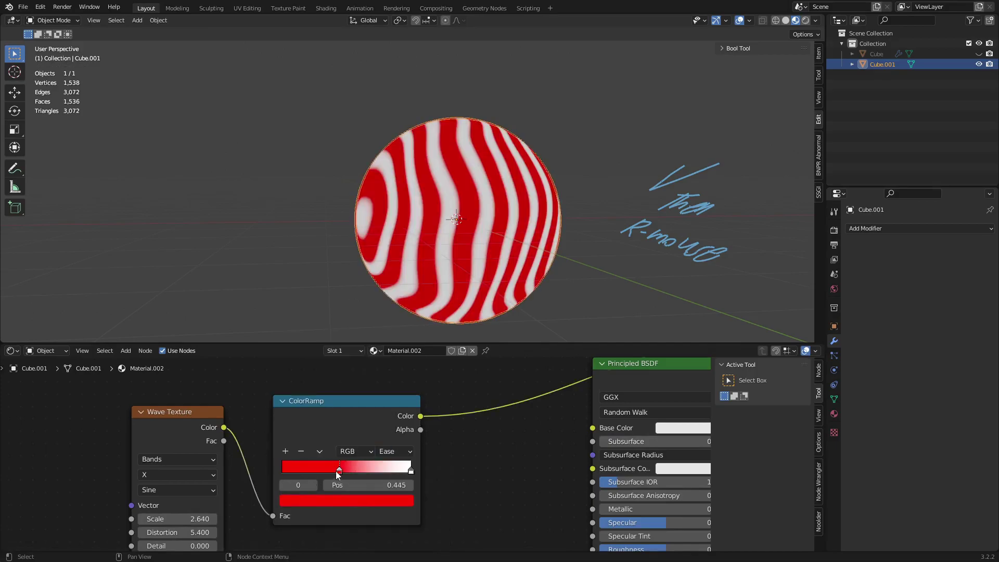
{"action": "scroll", "coordinate": [460, 419], "scroll_direction": "down", "scroll_amount": 2}
Step: Give the Principled BSDF a pink Subsurface Color, Subsurface 0.061 and Specular 0.536
{"action": "middle_click_drag", "start_coordinate": [517, 434], "coordinate": [431, 391]}
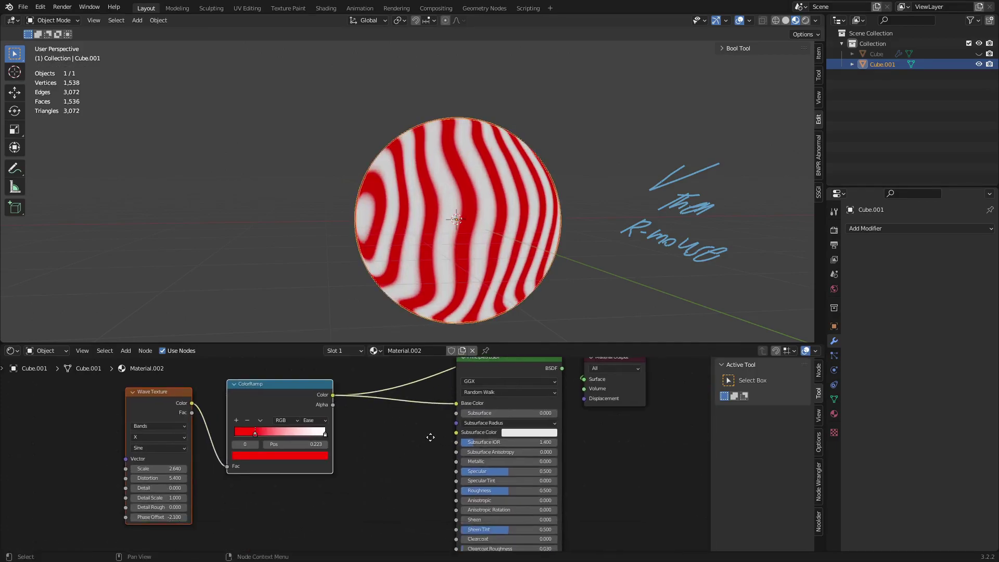
{"action": "left_click", "coordinate": [512, 422]}
{"action": "left_click", "coordinate": [520, 345]}
{"action": "left_click_drag", "start_coordinate": [488, 402], "coordinate": [502, 402]}
{"action": "scroll", "coordinate": [365, 453], "scroll_direction": "down", "scroll_amount": 1}
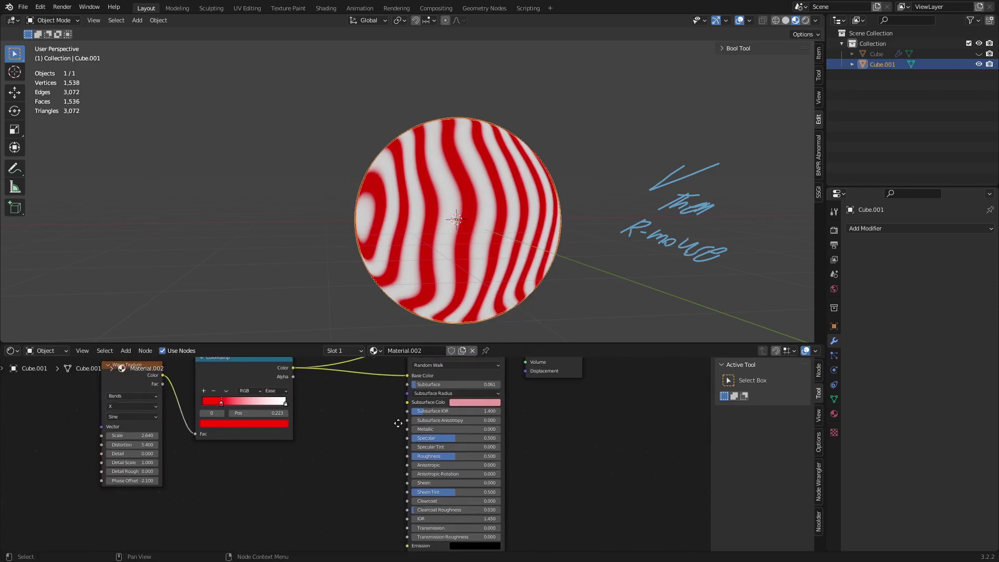
{"action": "left_click_drag", "start_coordinate": [452, 437], "coordinate": [463, 437]}
Step: Unhide the glass wrapper with Alt+H
{"action": "middle_click_drag", "start_coordinate": [421, 456], "coordinate": [420, 536]}
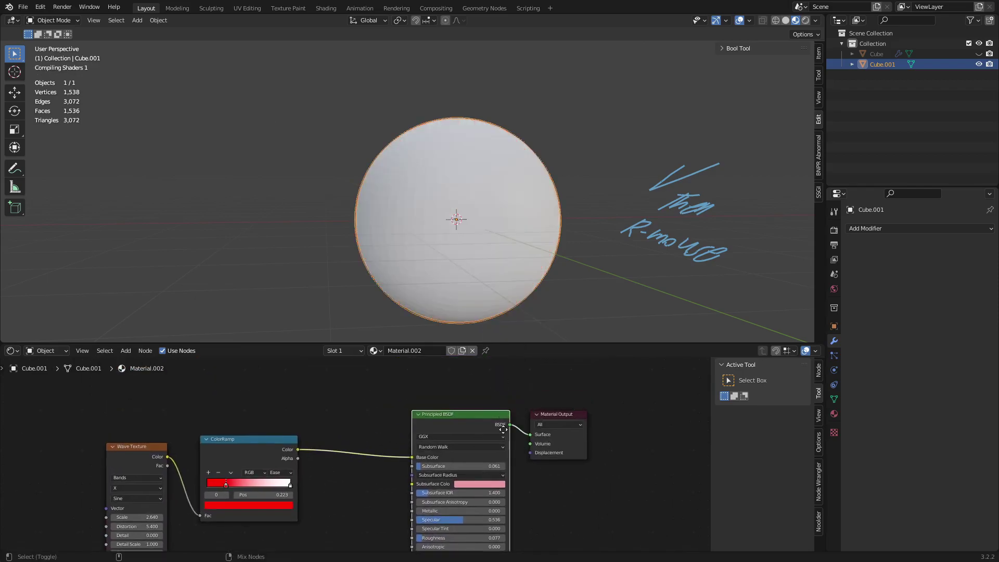
{"action": "scroll", "coordinate": [367, 443], "scroll_direction": "up", "scroll_amount": 2}
{"action": "scroll", "coordinate": [426, 201], "scroll_direction": "down", "scroll_amount": 2}
{"action": "key", "text": "alt+h"}
{"action": "scroll", "coordinate": [347, 173], "scroll_direction": "down", "scroll_amount": 3}
Step: Enable Screen Space Reflections with Refraction, plus the material's Screen Space Refraction, for the wrapper
{"action": "middle_click_drag", "start_coordinate": [354, 224], "coordinate": [418, 208]}
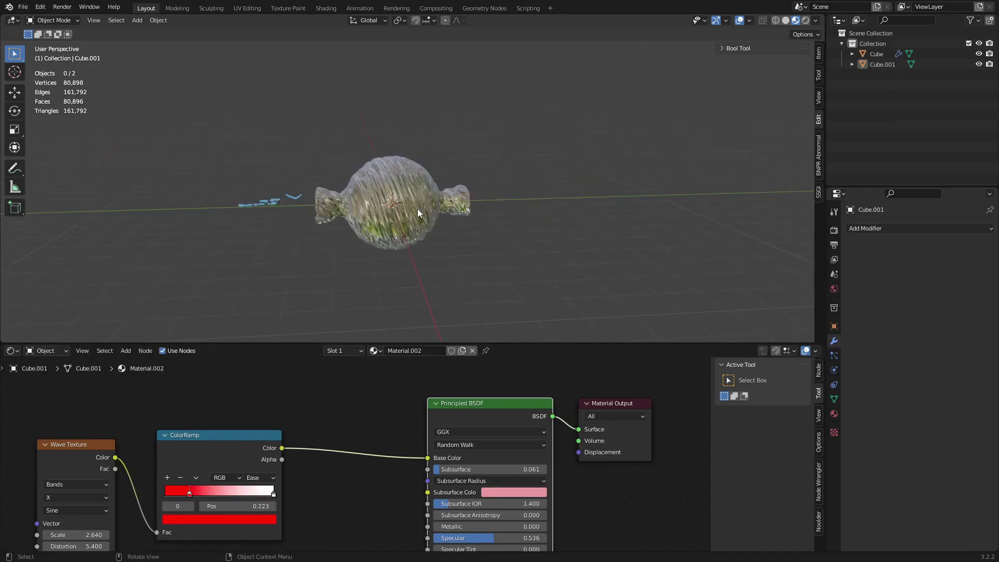
{"action": "left_click", "coordinate": [417, 208]}
{"action": "left_click", "coordinate": [833, 229]}
{"action": "left_click", "coordinate": [936, 228]}
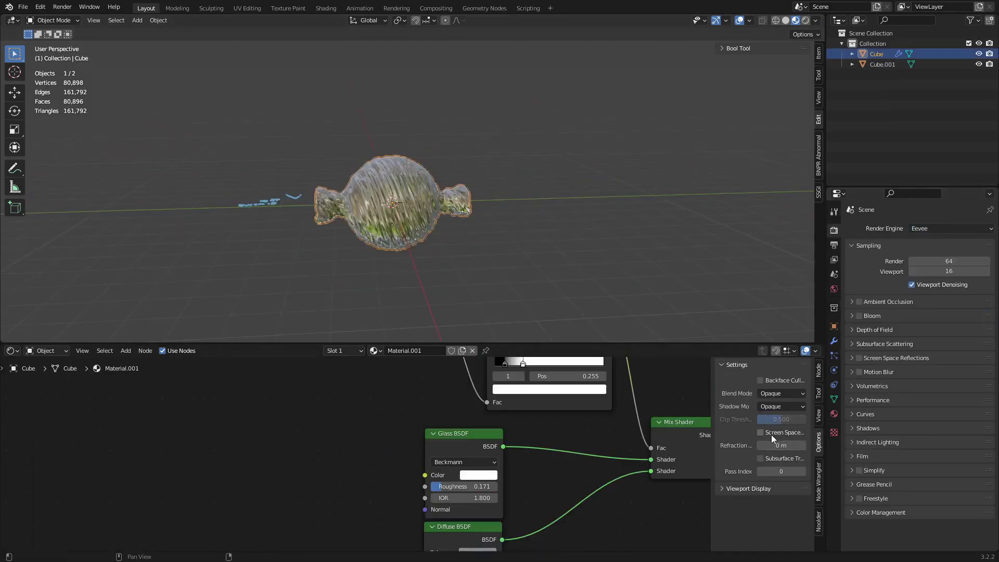
{"action": "left_click", "coordinate": [859, 358]}
{"action": "left_click", "coordinate": [885, 358]}
{"action": "left_click", "coordinate": [533, 227]}
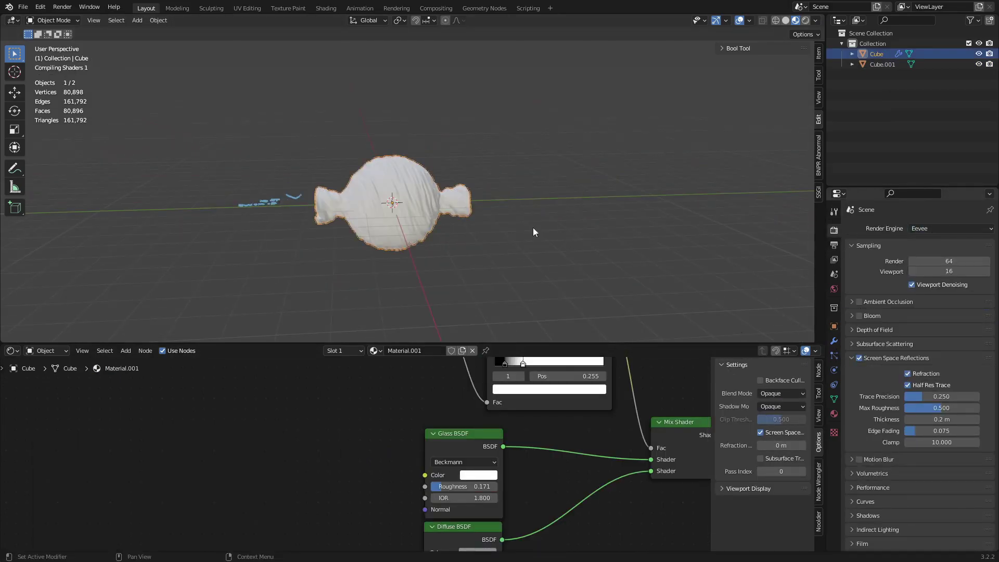
{"action": "mouse_move", "coordinate": [460, 222]}
{"action": "middle_mouse_down"}
{"action": "mouse_move", "coordinate": [465, 202]}
{"action": "mouse_move", "coordinate": [482, 297]}
{"action": "mouse_move", "coordinate": [482, 224]}
{"action": "mouse_move", "coordinate": [494, 292]}
{"action": "middle_mouse_up"}
Step: Join the Shader Editor area into the 3D viewport
{"action": "right_click", "coordinate": [507, 345]}
{"action": "left_click", "coordinate": [461, 359]}
{"action": "left_click", "coordinate": [504, 251]}
Step: Fill the window with the viewport and show the room HDRI at World Opacity 1, Blur 0
{"action": "middle_click_drag", "start_coordinate": [504, 251], "coordinate": [520, 208]}
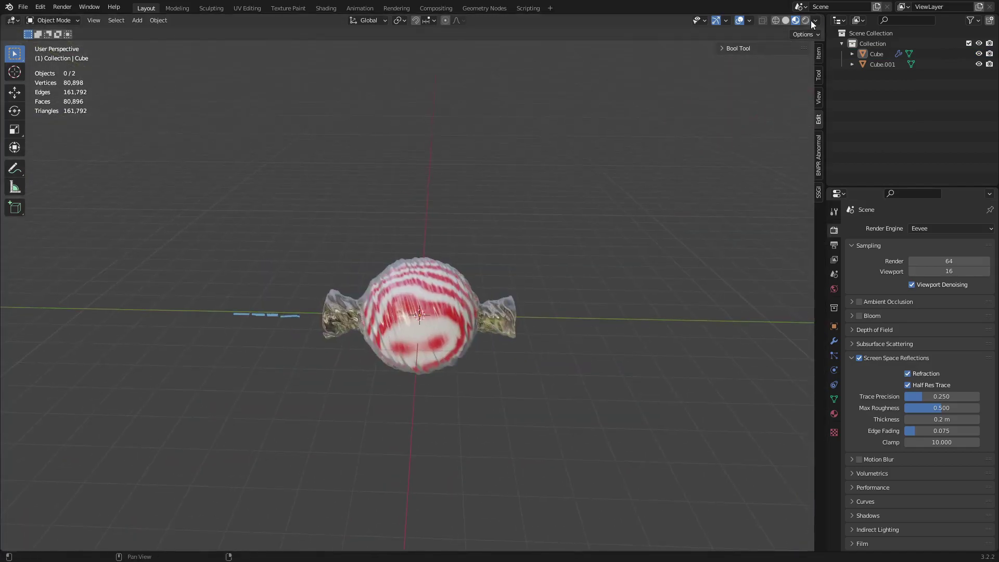
{"action": "left_click", "coordinate": [815, 20]}
{"action": "left_click", "coordinate": [806, 107]}
{"action": "left_click", "coordinate": [771, 120]}
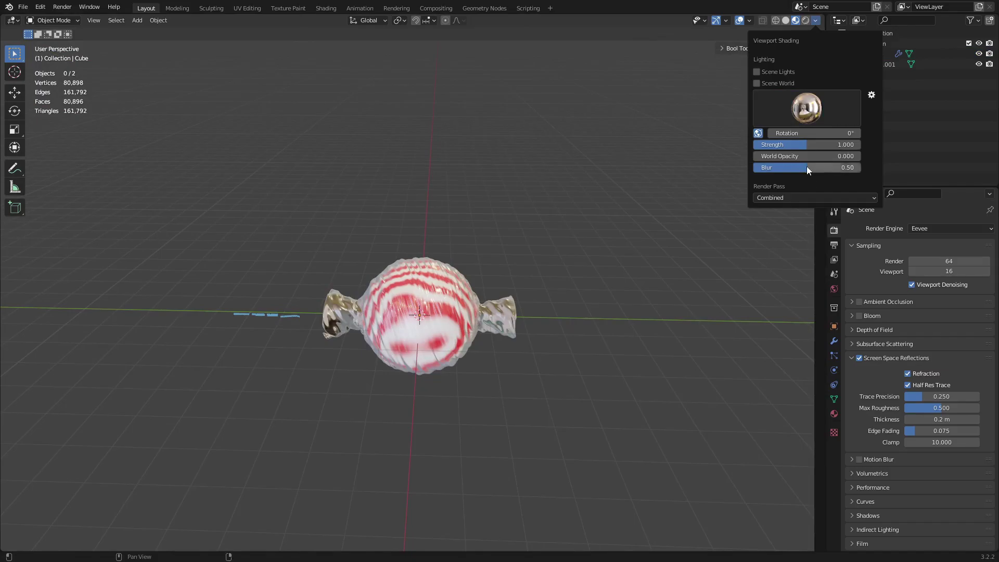
{"action": "mouse_move", "coordinate": [807, 167]}
{"action": "left_mouse_down"}
{"action": "mouse_move", "coordinate": [754, 167]}
{"action": "mouse_move", "coordinate": [864, 157]}
{"action": "left_mouse_up"}
{"action": "left_click_drag", "start_coordinate": [806, 145], "coordinate": [822, 144]}
{"action": "mouse_move", "coordinate": [661, 196]}
{"action": "middle_mouse_down"}
{"action": "mouse_move", "coordinate": [464, 392]}
{"action": "mouse_move", "coordinate": [538, 437]}
{"action": "mouse_move", "coordinate": [621, 383]}
{"action": "mouse_move", "coordinate": [562, 492]}
{"action": "mouse_move", "coordinate": [414, 355]}
{"action": "middle_mouse_up"}
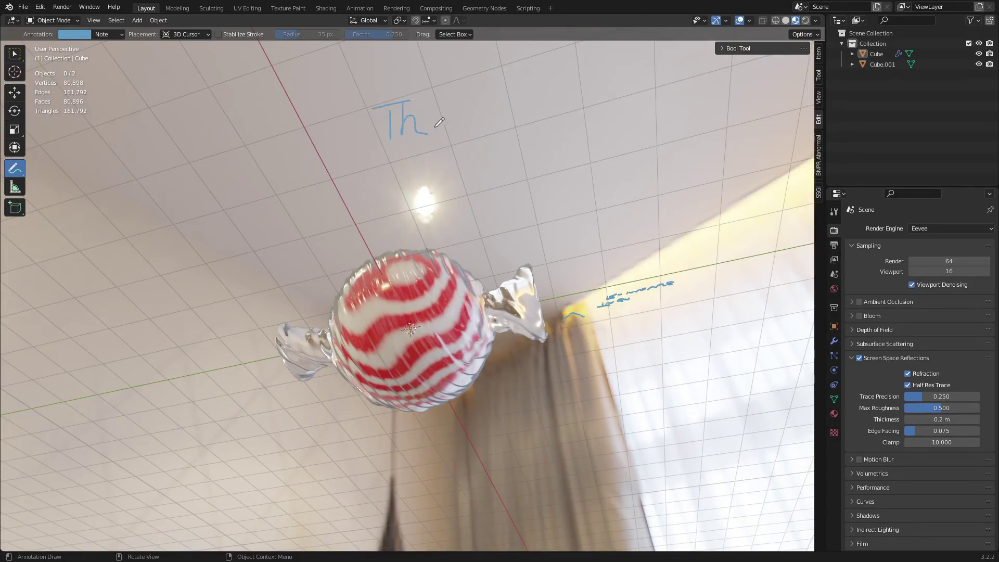